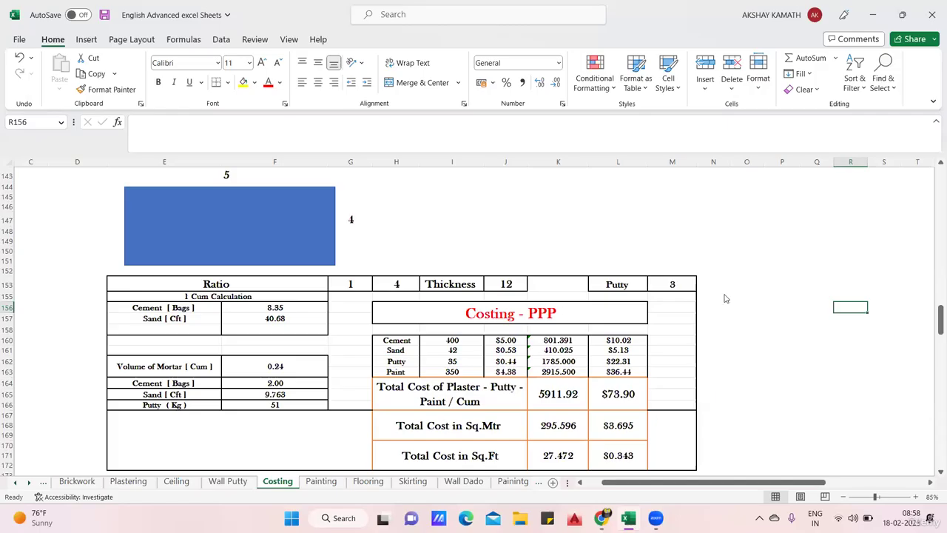
# Draw a second rectangle shape above the costing table, spanning roughly cells K144 to P151.
pyautogui.click(725, 296)
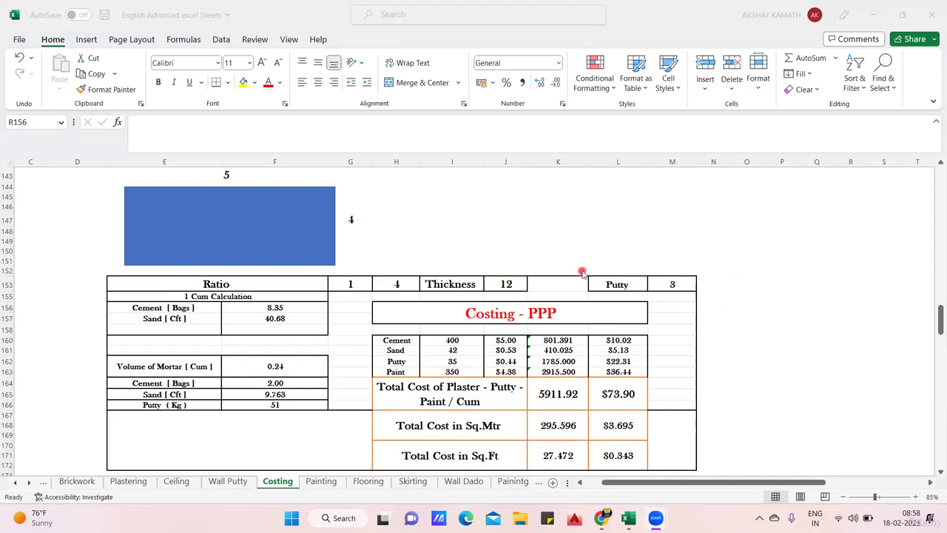
pyautogui.click(236, 226)
pyautogui.click(396, 230)
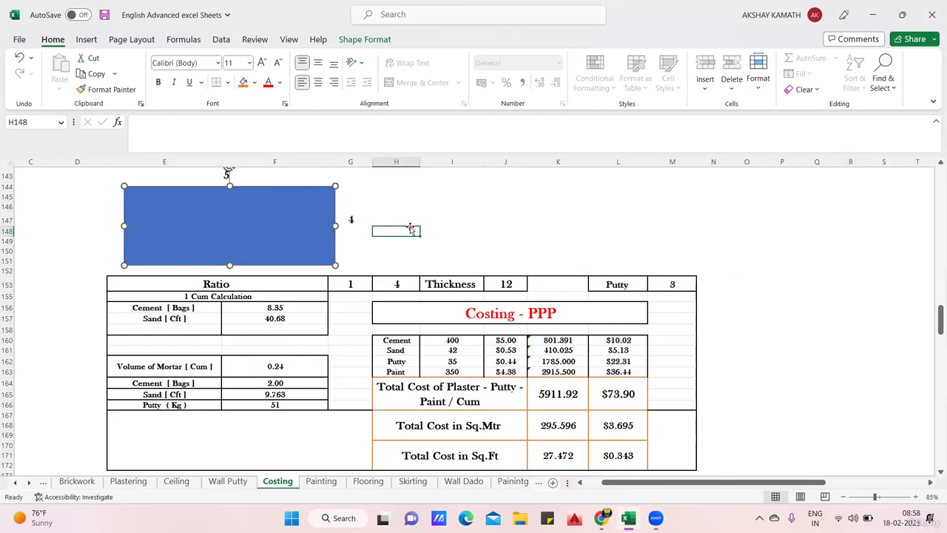
pyautogui.click(87, 40)
pyautogui.click(156, 74)
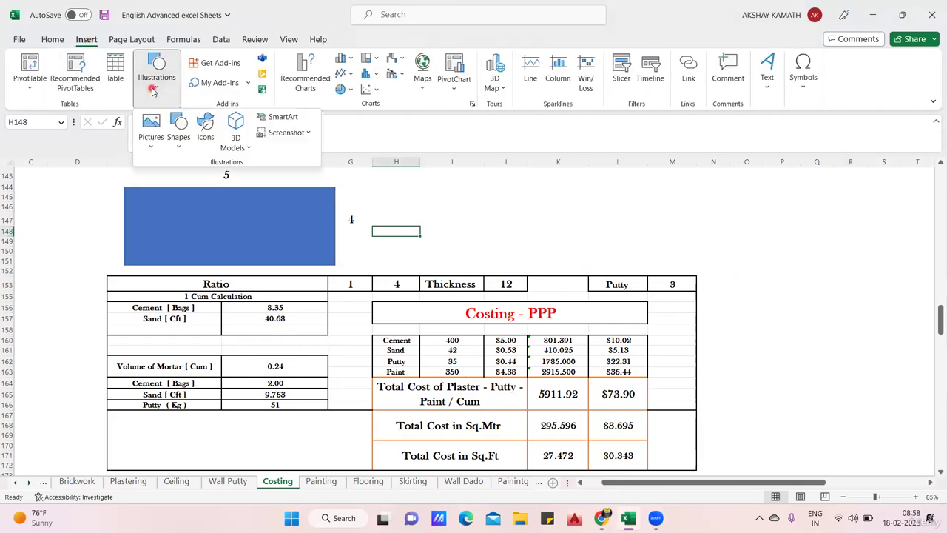
pyautogui.click(181, 150)
pyautogui.click(210, 182)
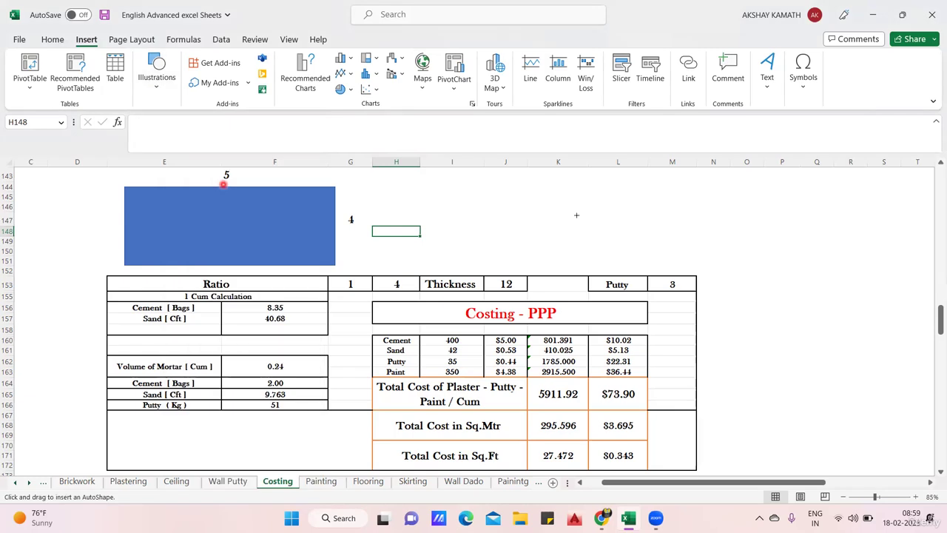
pyautogui.moveTo(554, 180); pyautogui.dragTo(787, 257)
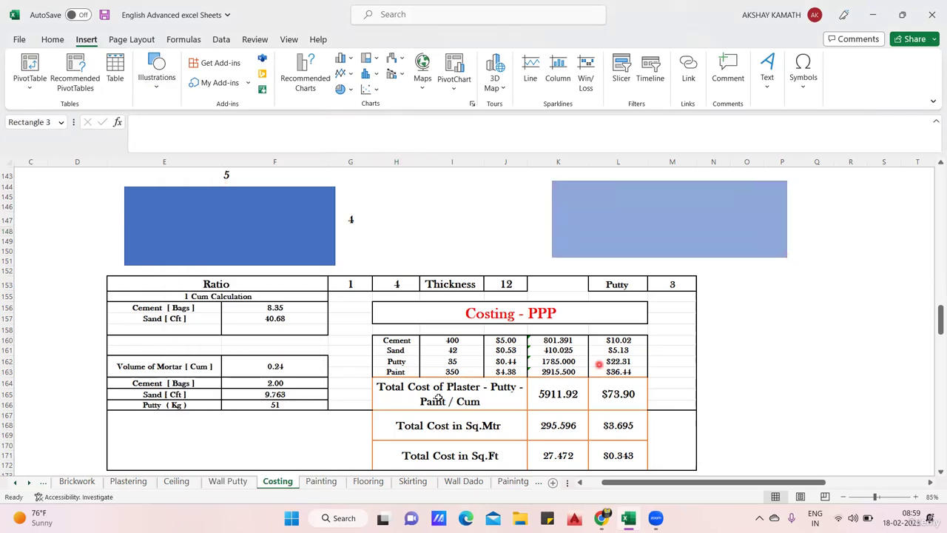
pyautogui.click(621, 170)
pyautogui.click(833, 227)
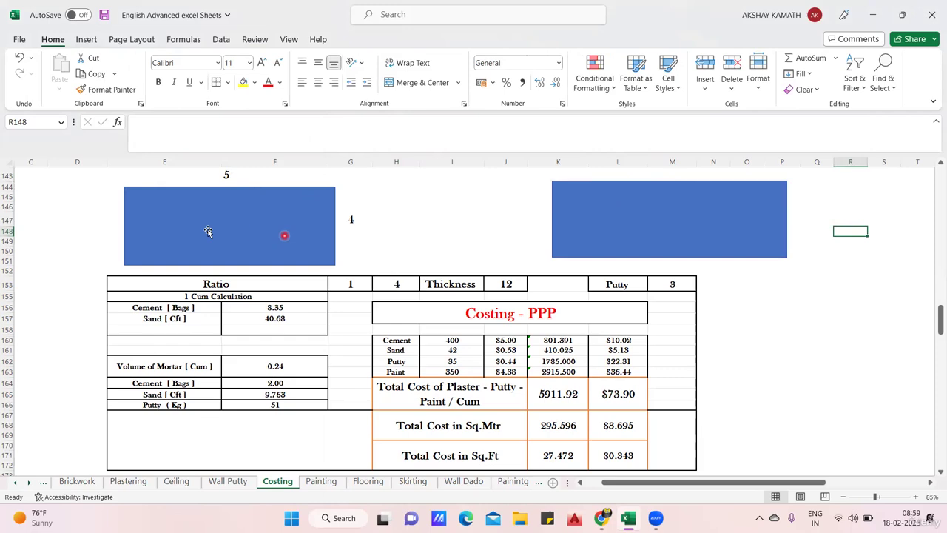
# On the Flooring sheet, fill the empty block of cells starting at A68 and extending past column N with white.
pyautogui.scroll(-8, 811, 363)
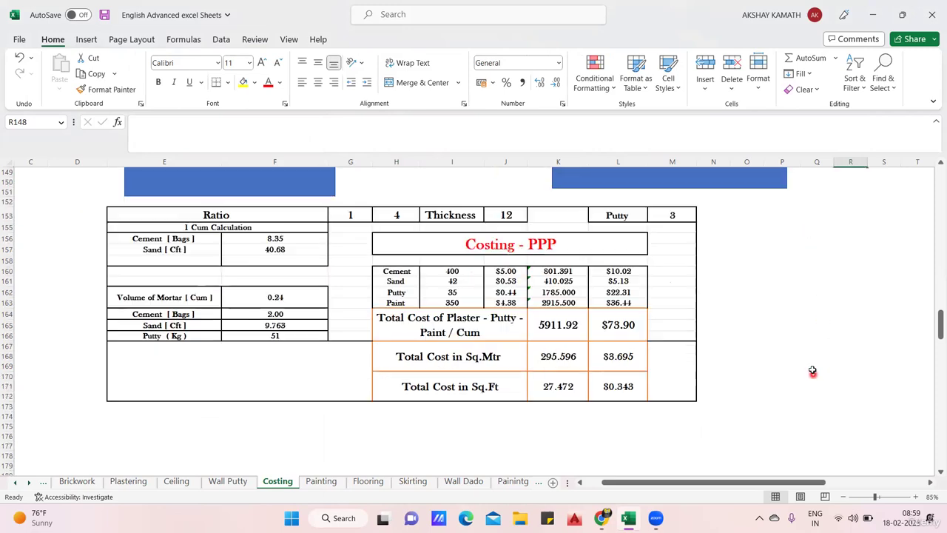
pyautogui.scroll(-1, 790, 359)
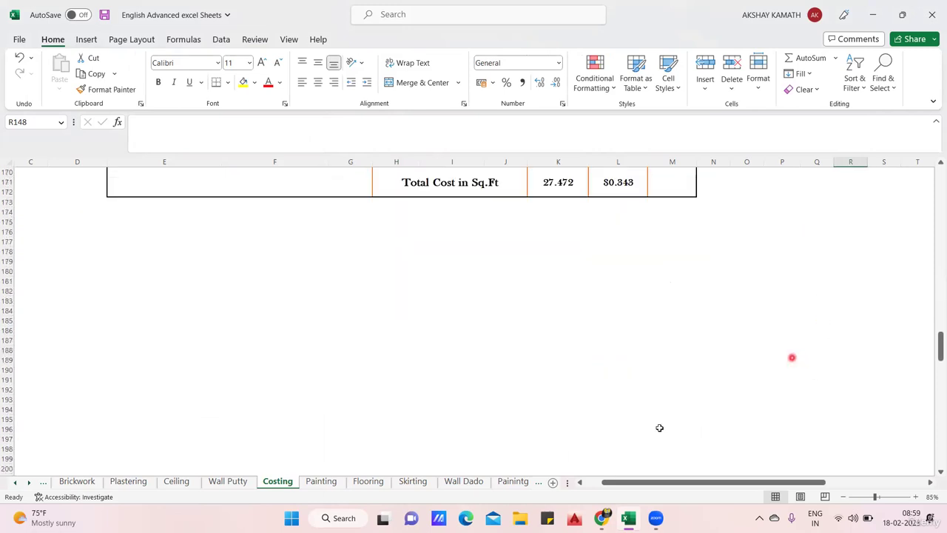
pyautogui.click(369, 480)
pyautogui.scroll(-6, 382, 376)
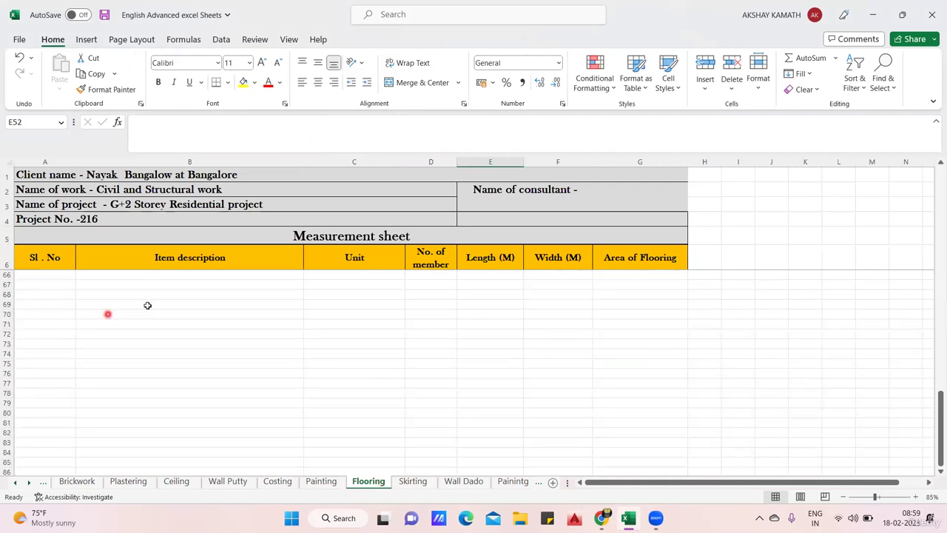
pyautogui.moveTo(53, 292); pyautogui.dragTo(932, 465)
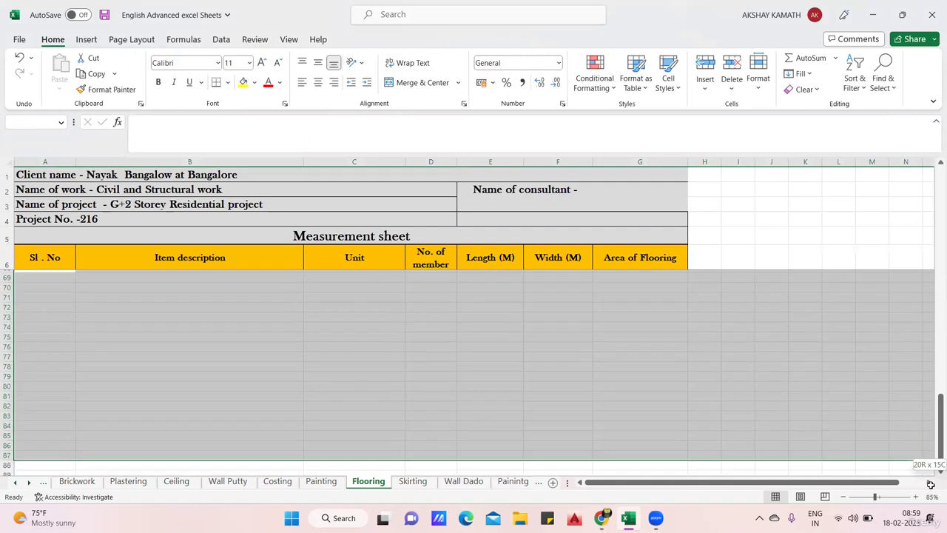
pyautogui.click(255, 82)
pyautogui.click(243, 116)
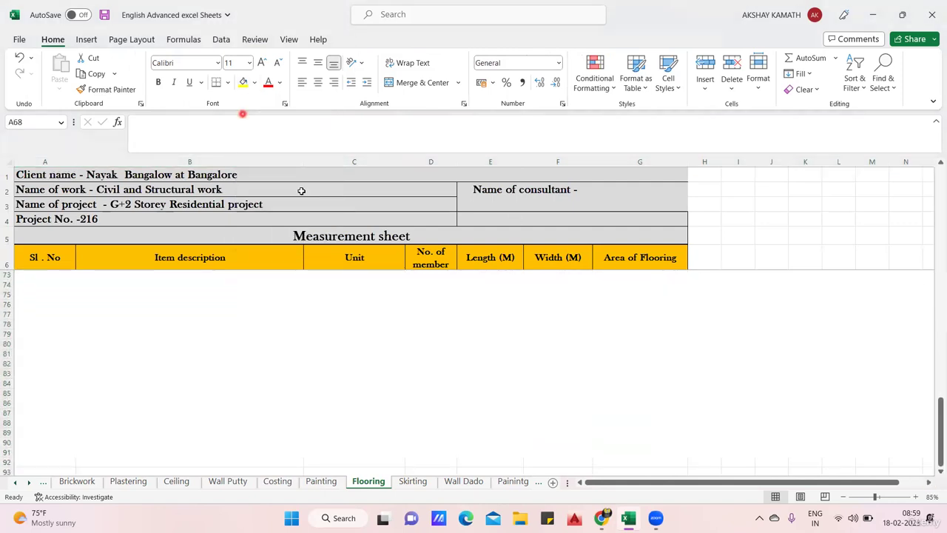
# Enter the sample text cvcv in cell C79 and vcvcv in cell F81.
pyautogui.click(385, 334)
pyautogui.write('cvcv')
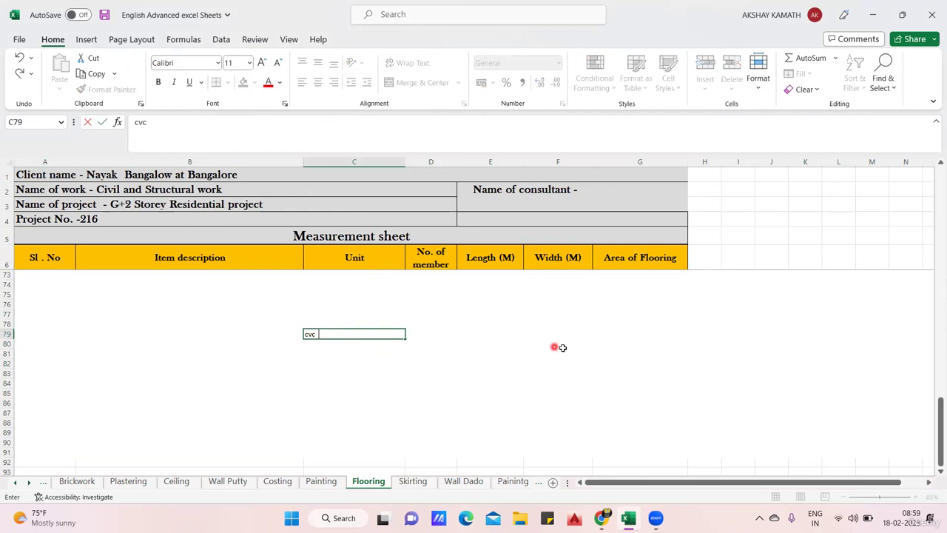
pyautogui.click(562, 355)
pyautogui.write('vcvcv')
pyautogui.click(631, 364)
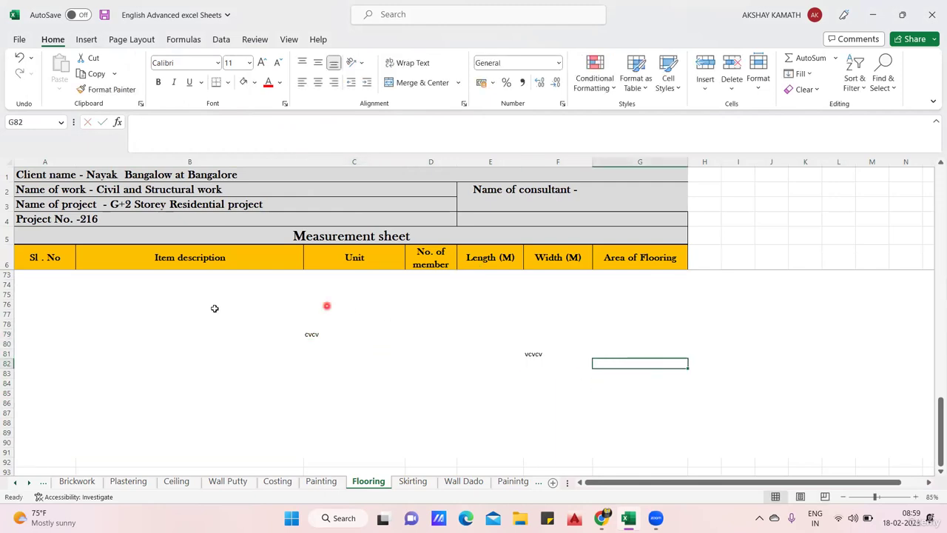
# Remove the fill colour from the block A73 to P110 using No Fill.
pyautogui.moveTo(30, 275); pyautogui.dragTo(700, 457)
pyautogui.click(255, 83)
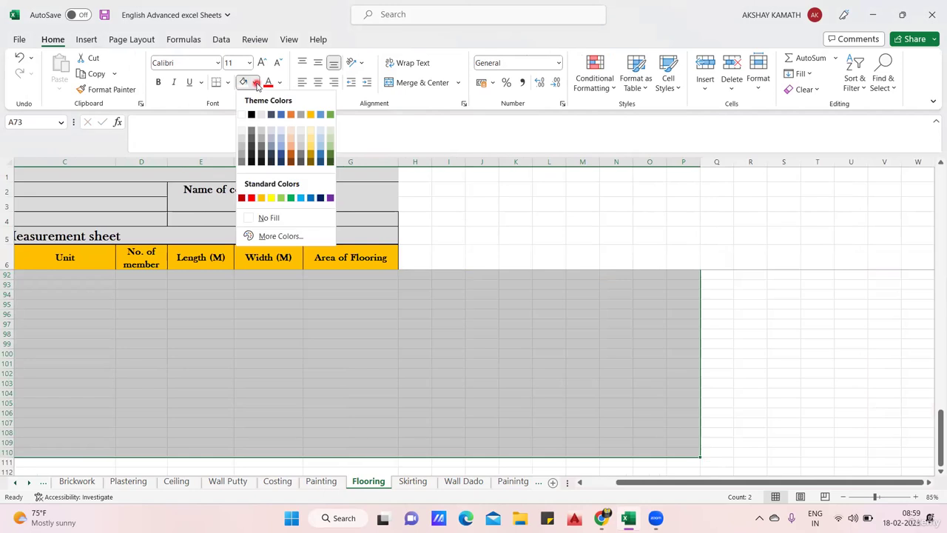
pyautogui.click(298, 217)
pyautogui.moveTo(650, 484); pyautogui.dragTo(621, 484)
pyautogui.click(583, 383)
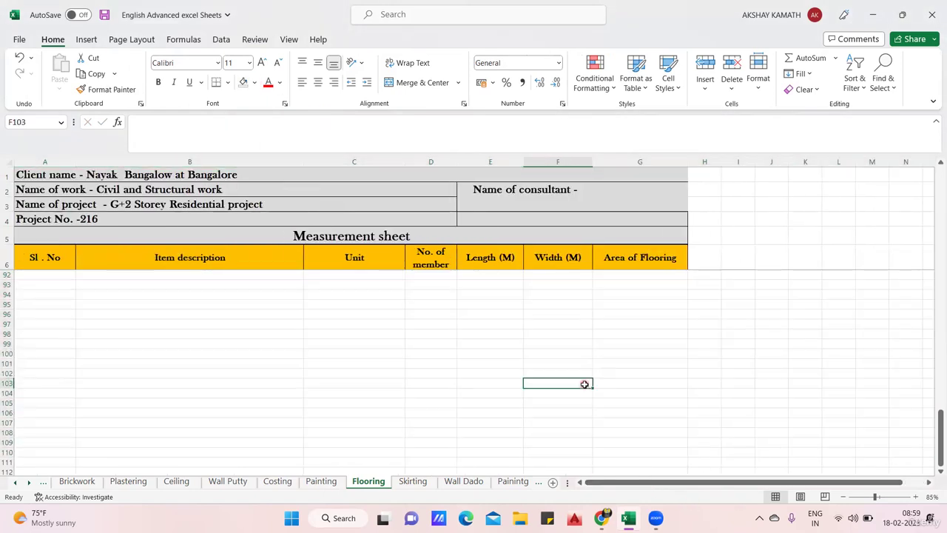
# Return to the Costing sheet and enter 5 as the length above the first rectangle in F143.
pyautogui.click(277, 481)
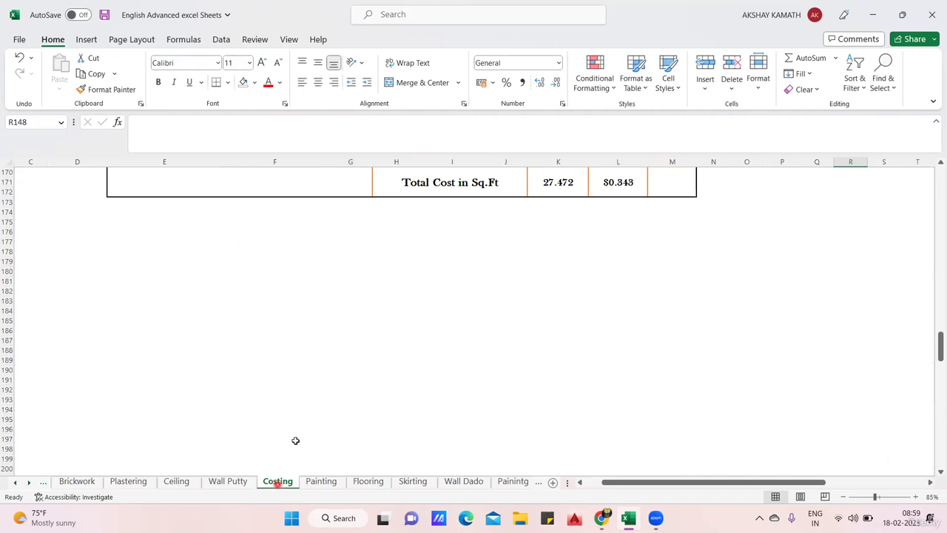
pyautogui.scroll(4, 437, 387)
pyautogui.scroll(4, 439, 388)
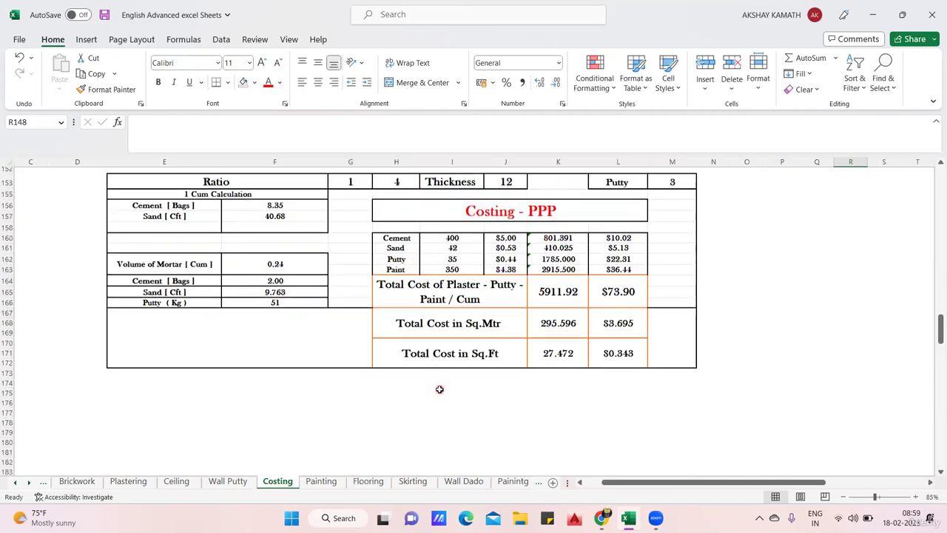
pyautogui.scroll(1, 440, 390)
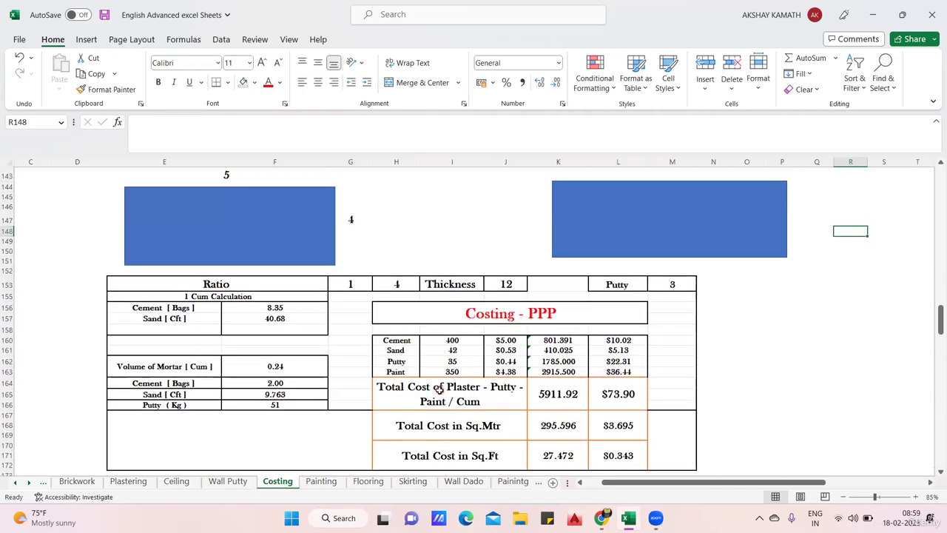
pyautogui.click(227, 176)
pyautogui.write('5')
pyautogui.click(365, 214)
# Examine the wall's length and height cells together with the plaster thickness and putty inputs of the costing table.
pyautogui.click(841, 329)
pyautogui.click(309, 226)
pyautogui.click(148, 212)
pyautogui.click(249, 205)
pyautogui.click(224, 176)
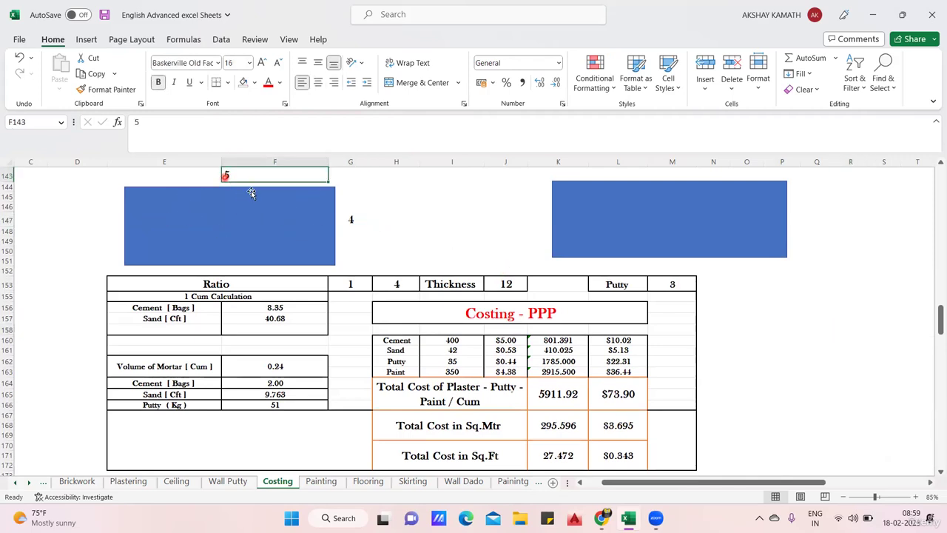
pyautogui.click(355, 218)
pyautogui.click(456, 221)
pyautogui.click(500, 284)
pyautogui.click(217, 228)
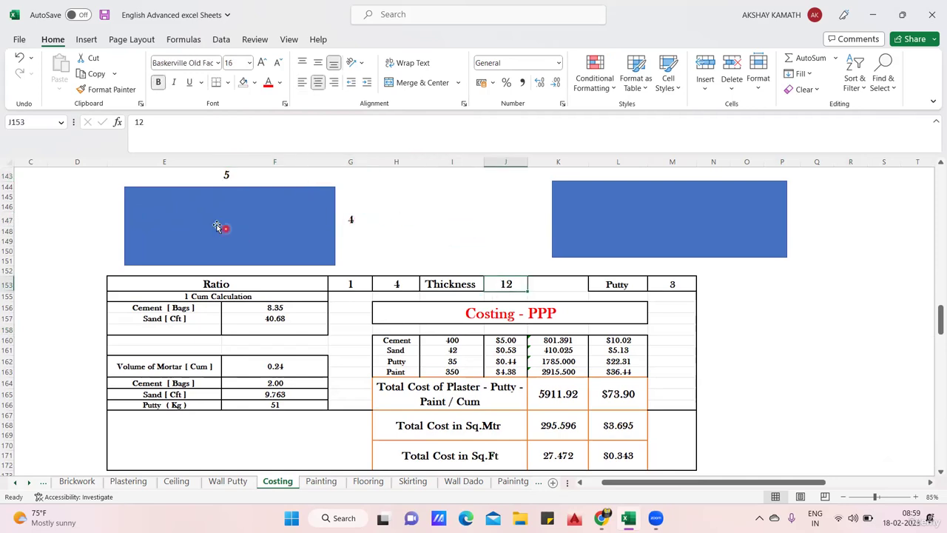
pyautogui.click(531, 285)
pyautogui.click(497, 231)
pyautogui.click(506, 285)
pyautogui.click(616, 285)
pyautogui.click(673, 285)
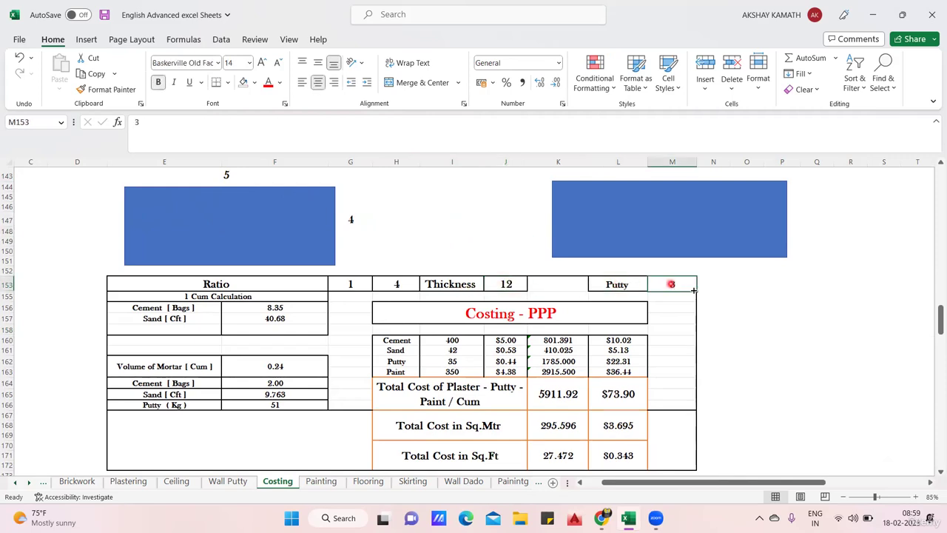
pyautogui.click(662, 286)
# Examine the two mix proportion cells in the Ratio row of the costing table.
pyautogui.click(255, 291)
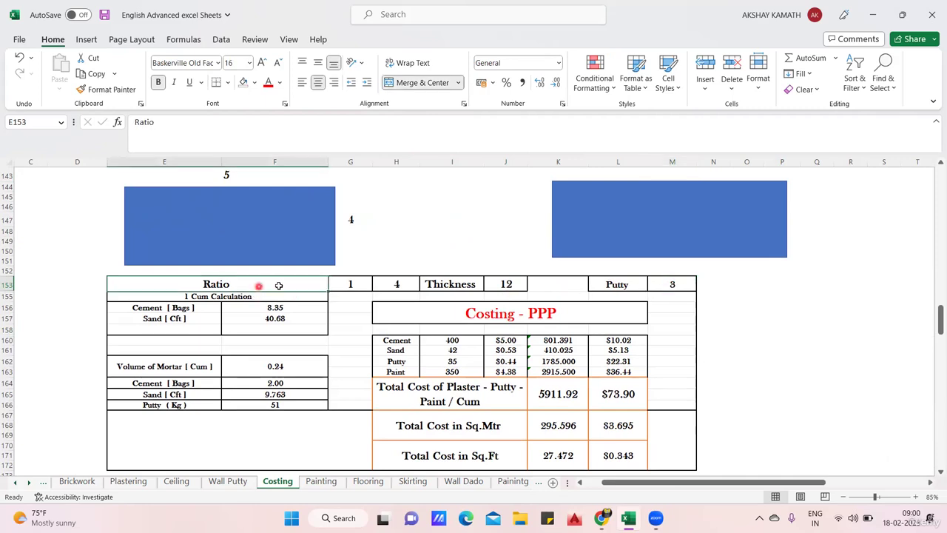
pyautogui.click(353, 286)
pyautogui.click(382, 286)
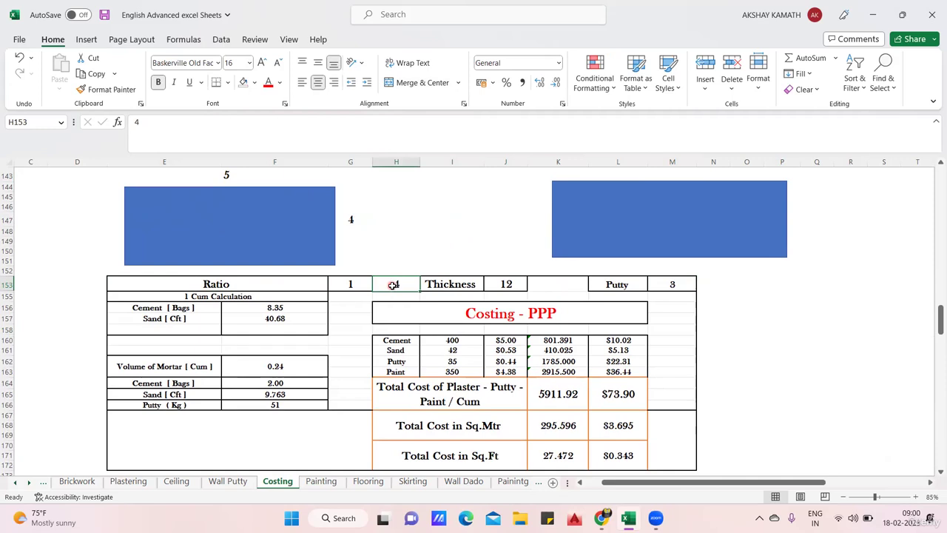
pyautogui.click(353, 283)
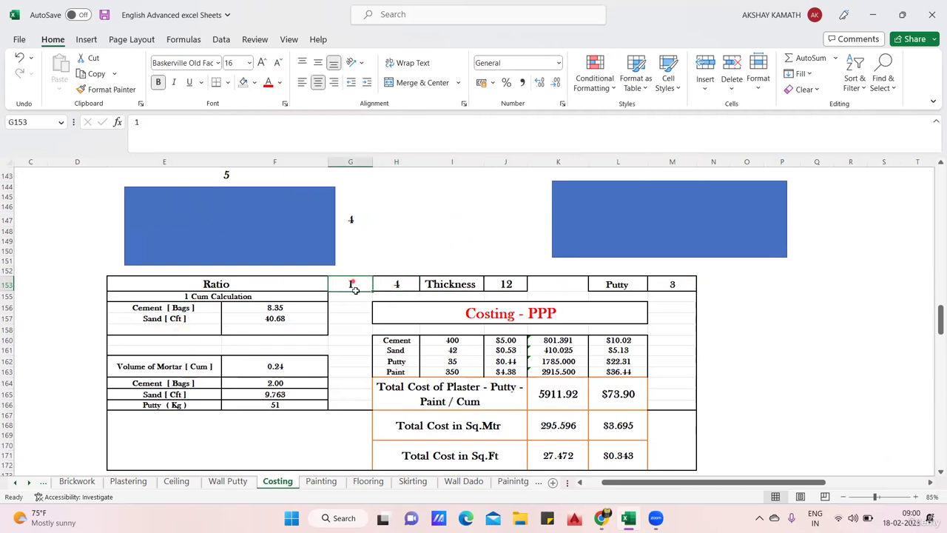
pyautogui.click(398, 287)
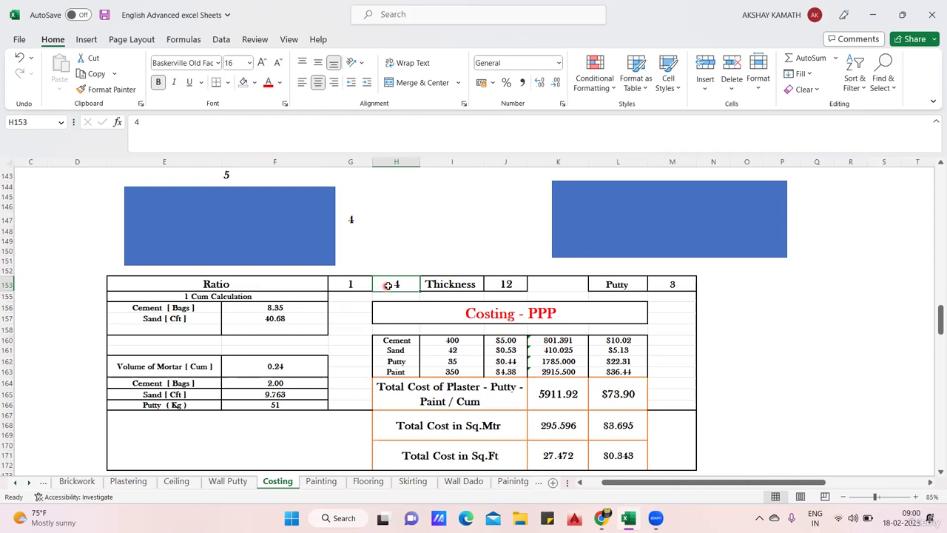
# Review the Cement and Sand rows of the 1 Cum Calculation block, including their result cells.
pyautogui.click(191, 308)
pyautogui.click(188, 318)
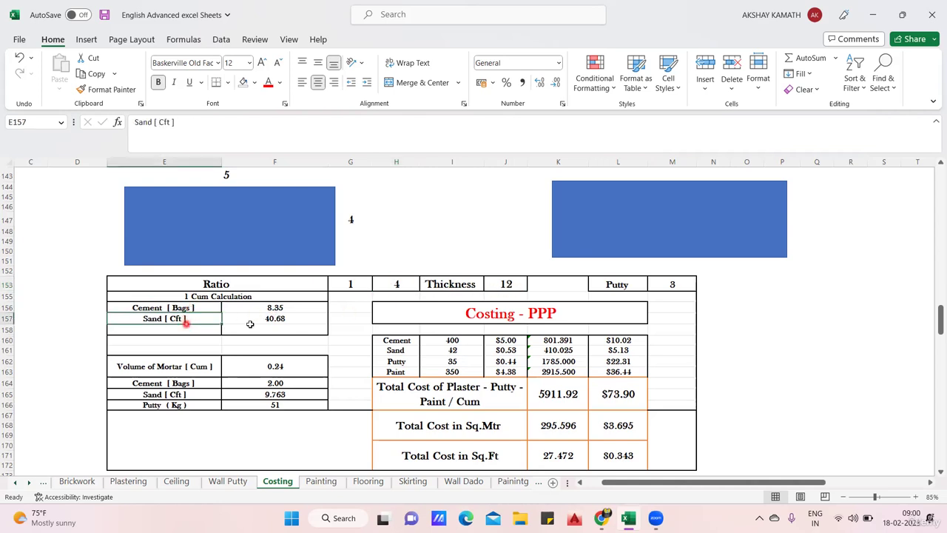
pyautogui.click(283, 307)
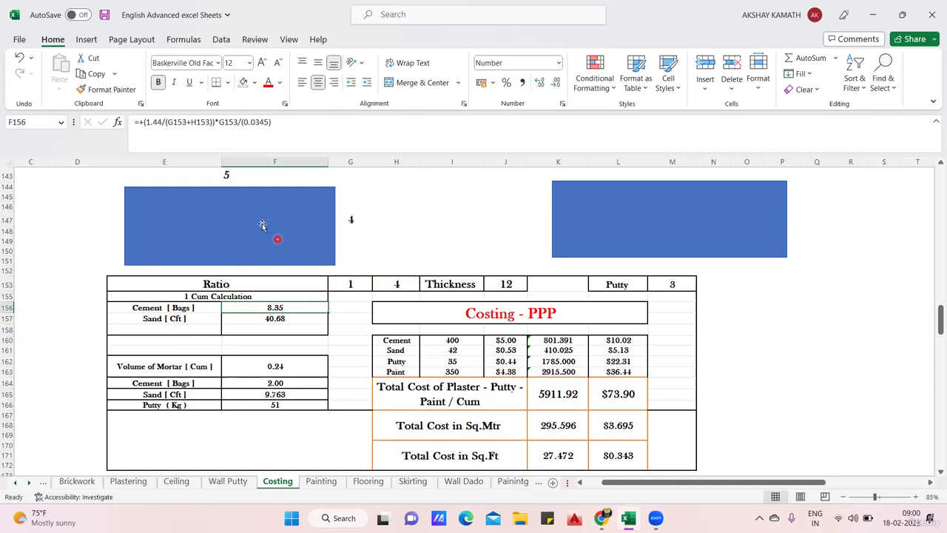
pyautogui.click(232, 296)
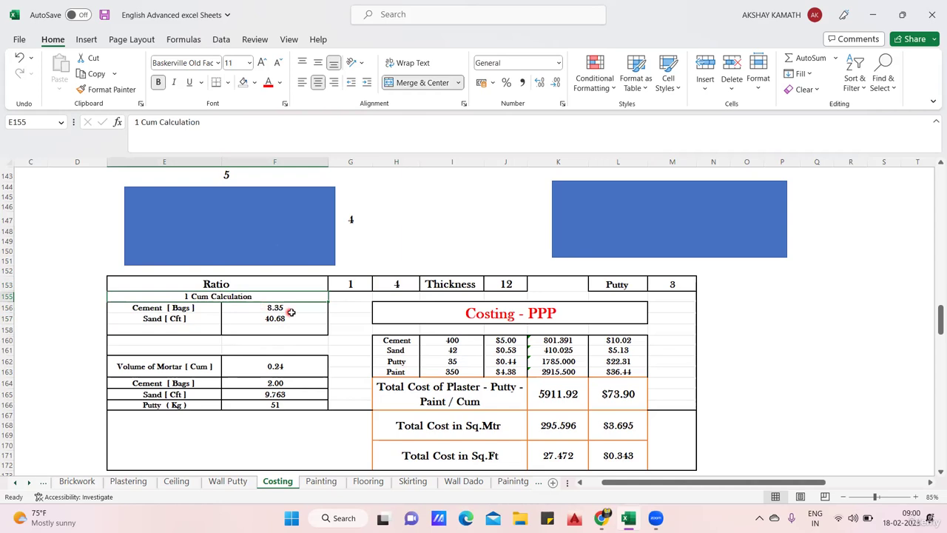
pyautogui.click(291, 309)
pyautogui.click(292, 320)
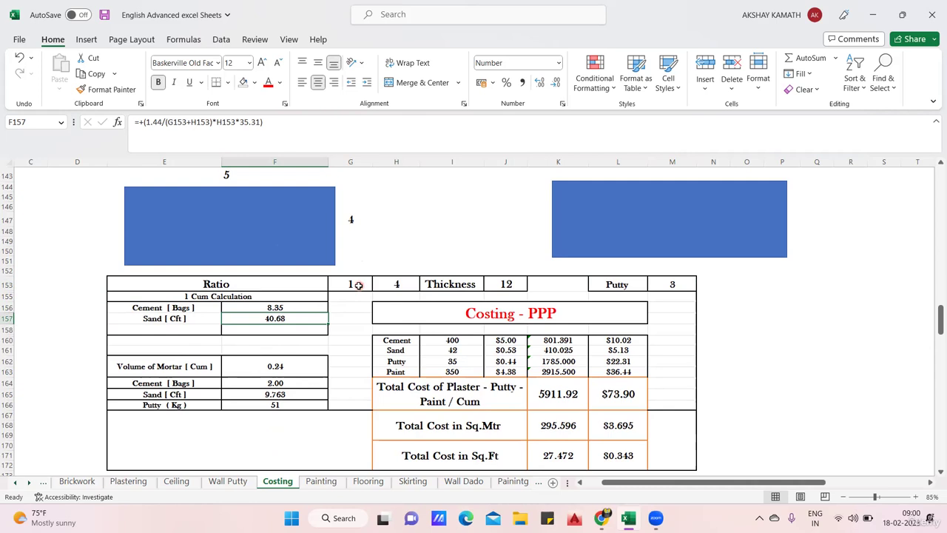
pyautogui.click(207, 308)
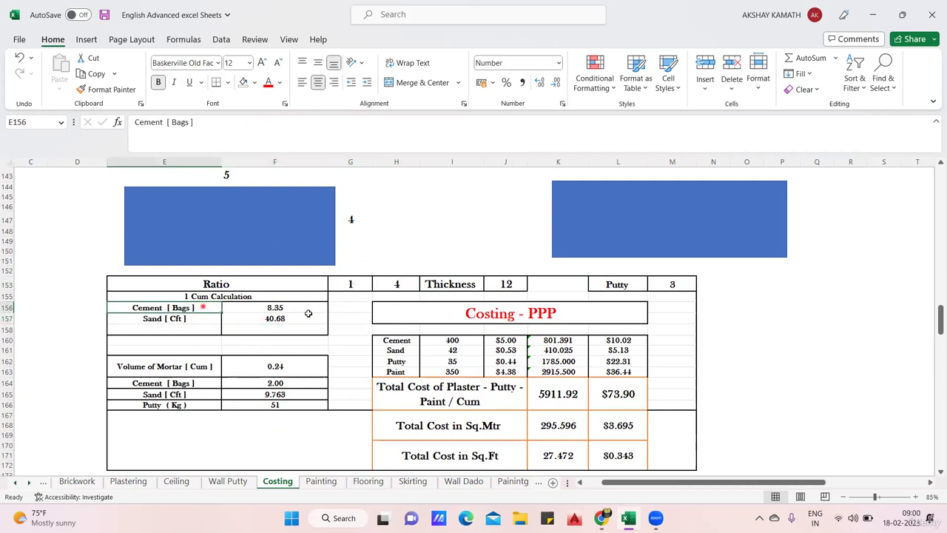
# Examine the formula behind the Cement bags result F156 in the 1 Cum Calculation block, leaving it as is.
pyautogui.click(305, 307)
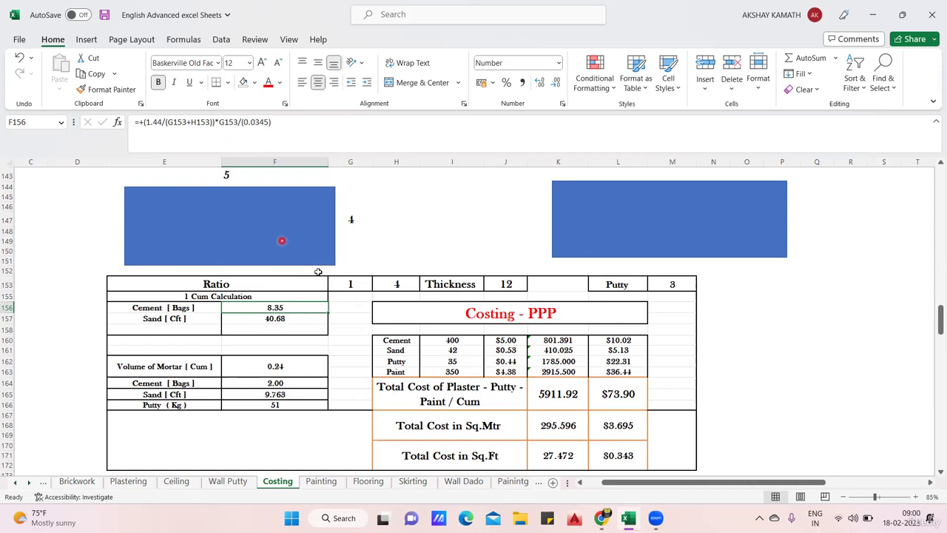
pyautogui.doubleClick(280, 306)
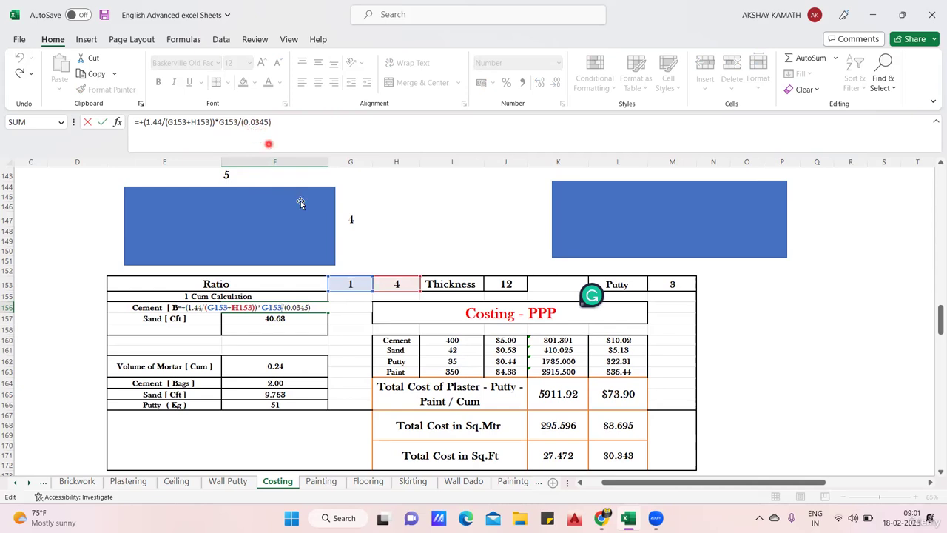
pyautogui.press('Escape')
pyautogui.click(398, 221)
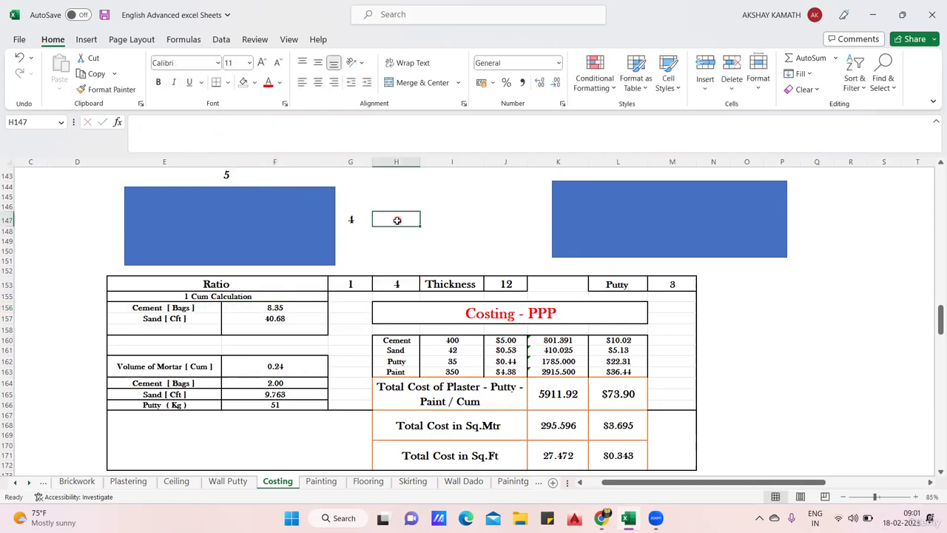
# Examine the formula behind the Sand cft result F157 in the 1 Cum Calculation block.
pyautogui.click(296, 319)
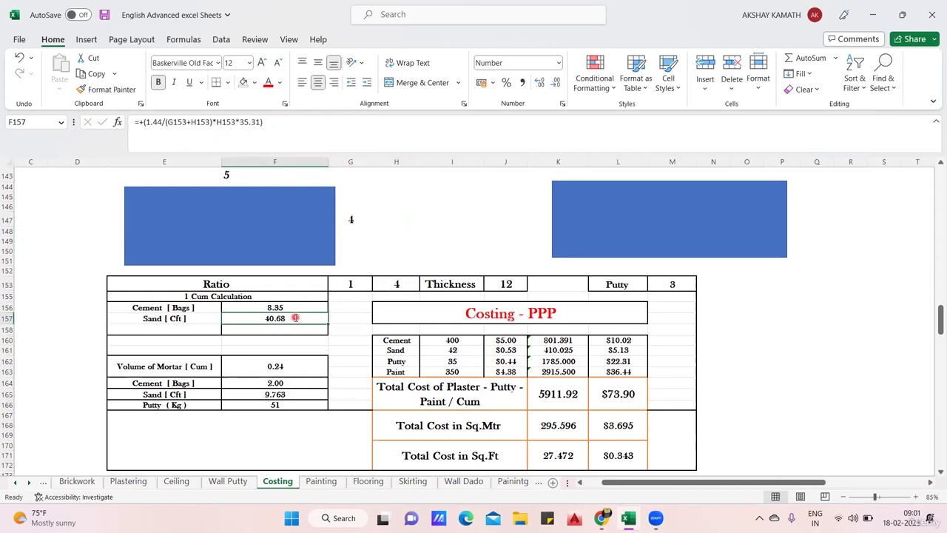
pyautogui.doubleClick(296, 320)
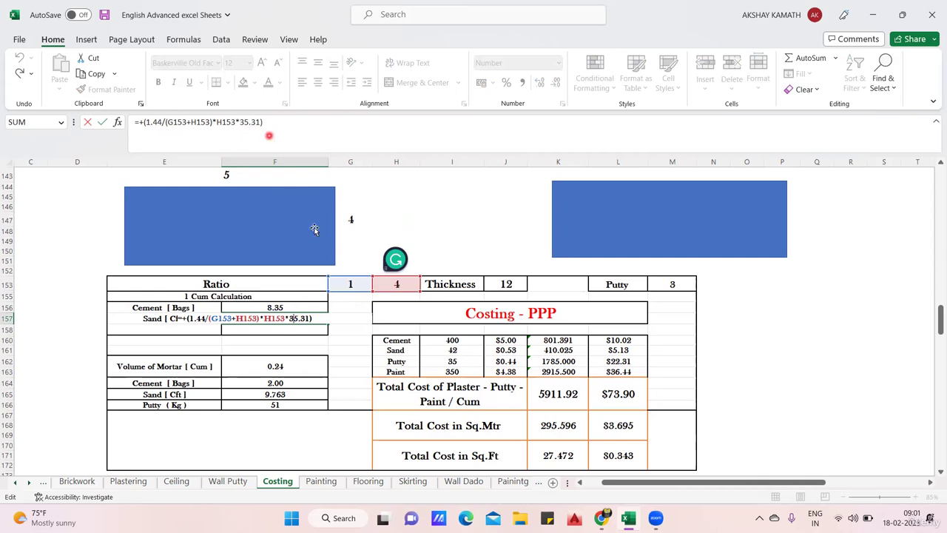
pyautogui.press('Return')
pyautogui.click(282, 325)
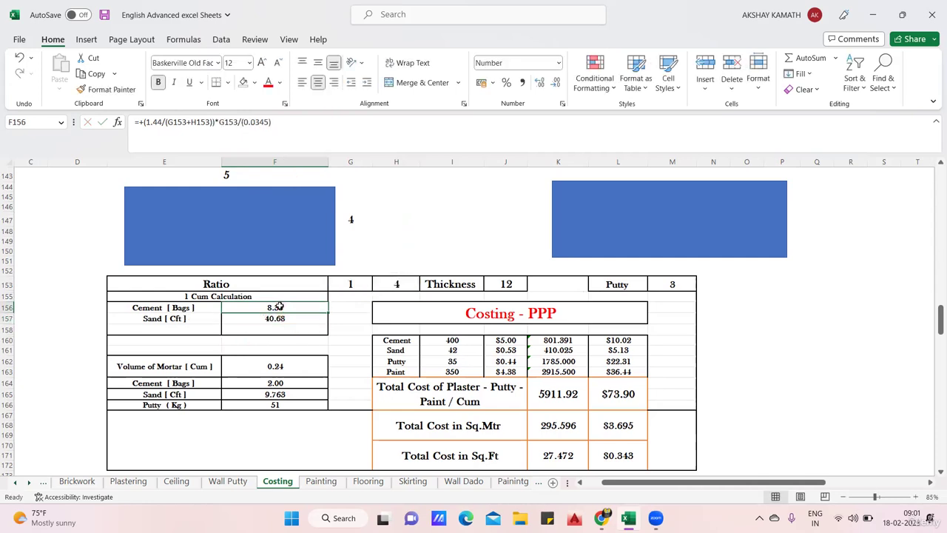
# Try 6, 5 and again 6 as the sand proportion in H153 of the Ratio row.
pyautogui.click(400, 284)
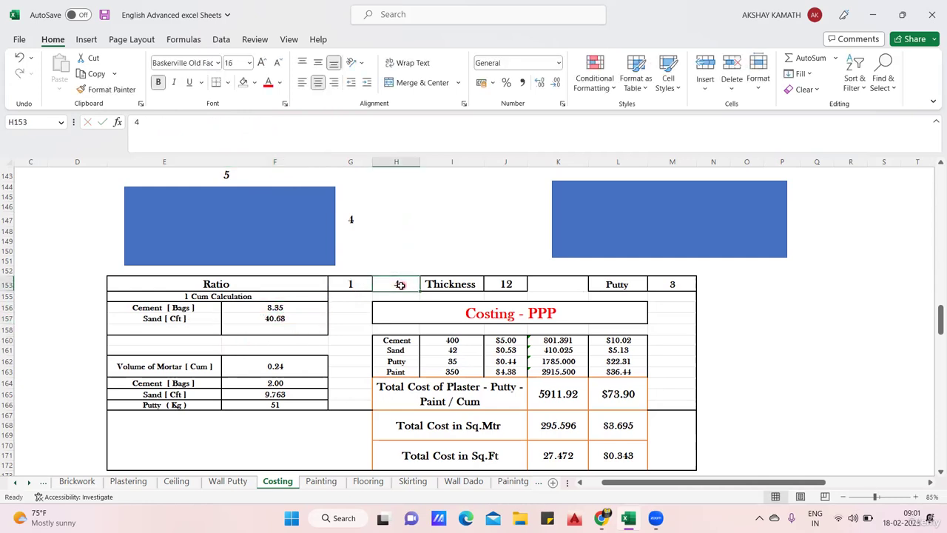
pyautogui.write('6')
pyautogui.click(414, 245)
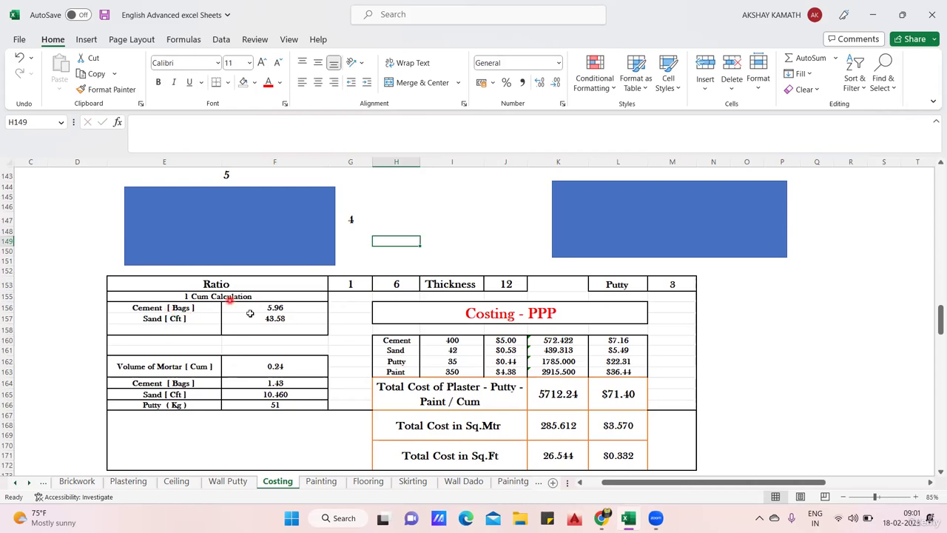
pyautogui.click(405, 284)
pyautogui.write('5')
pyautogui.press('Return')
pyautogui.click(405, 283)
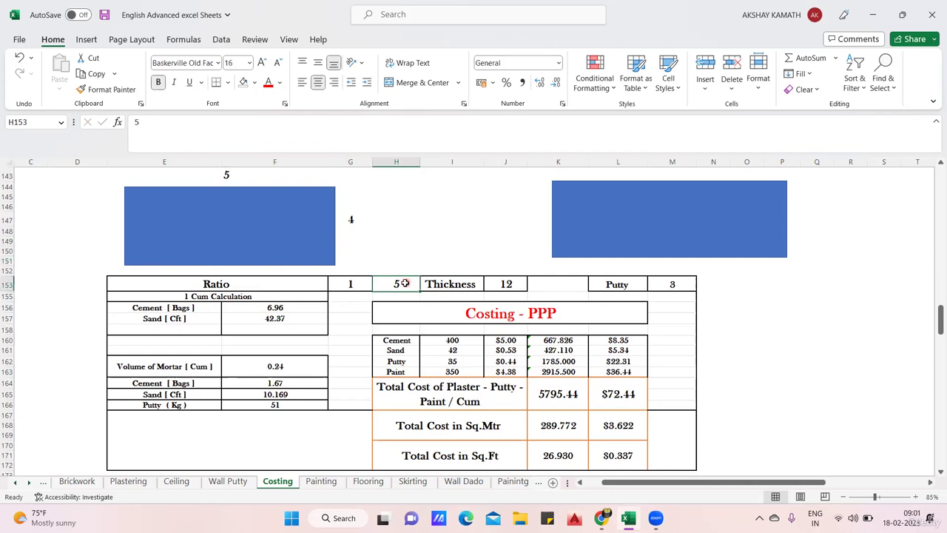
pyautogui.write('6')
pyautogui.click(448, 244)
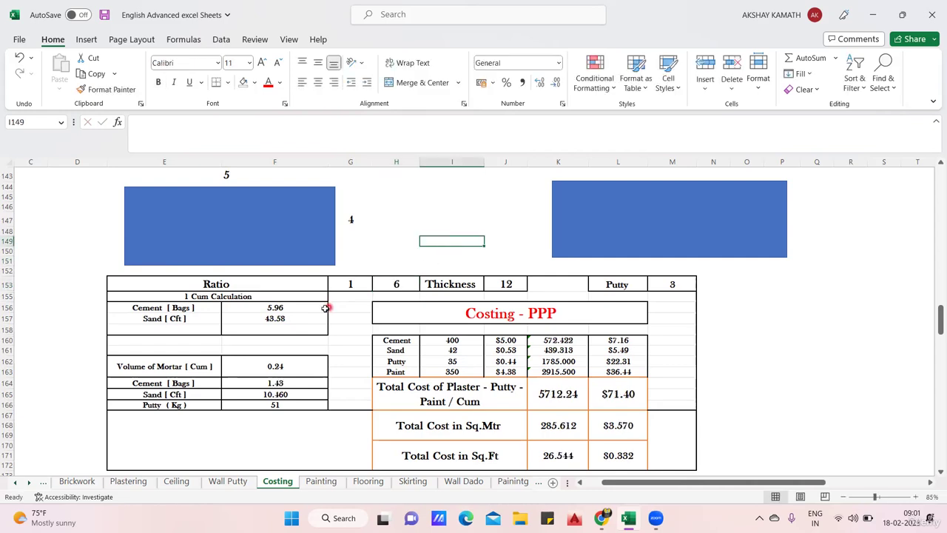
# Try 5 as the sand proportion in H153 and set the cell back to 4.
pyautogui.click(398, 284)
pyautogui.write('5')
pyautogui.click(412, 249)
pyautogui.click(405, 284)
pyautogui.write('4')
pyautogui.click(427, 260)
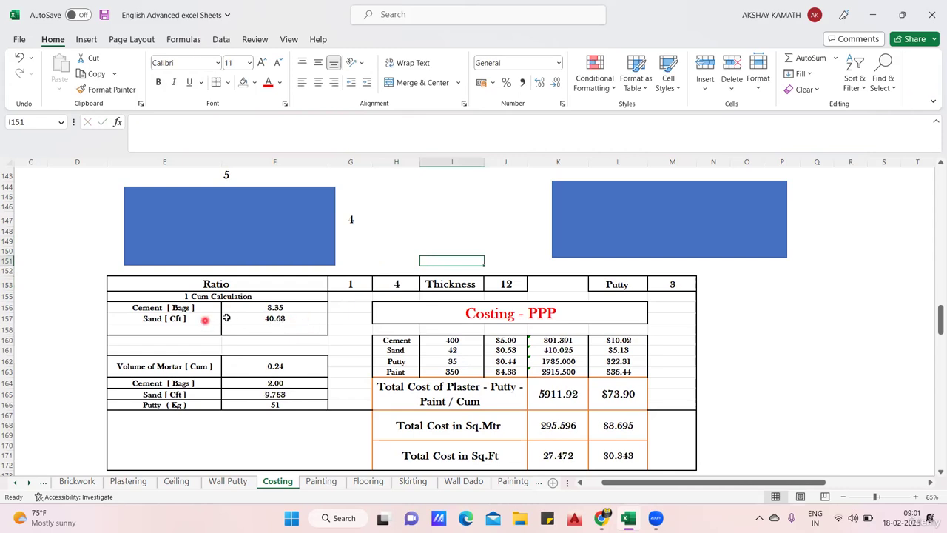
# Review the plaster Thickness and Putty labels with their input cells J153 and M153.
pyautogui.click(466, 284)
pyautogui.click(506, 285)
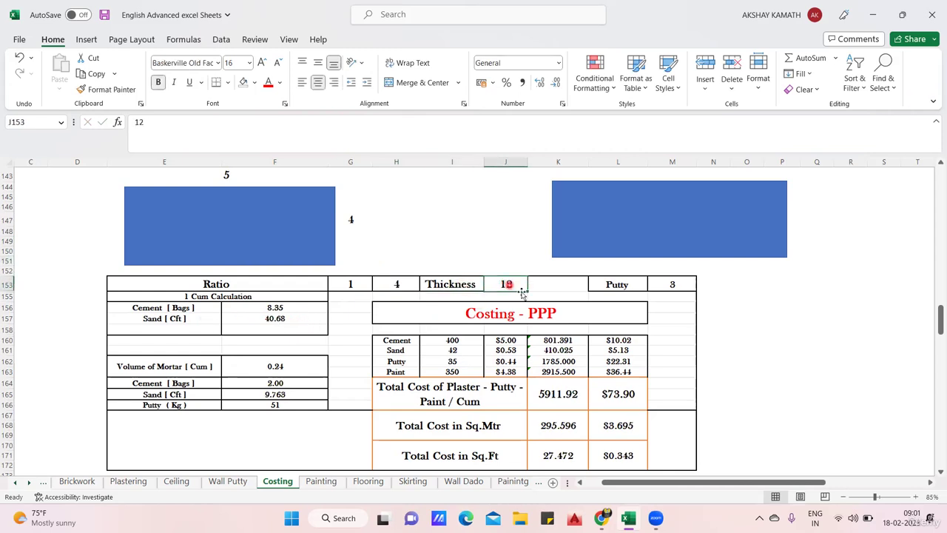
pyautogui.click(634, 285)
pyautogui.click(675, 285)
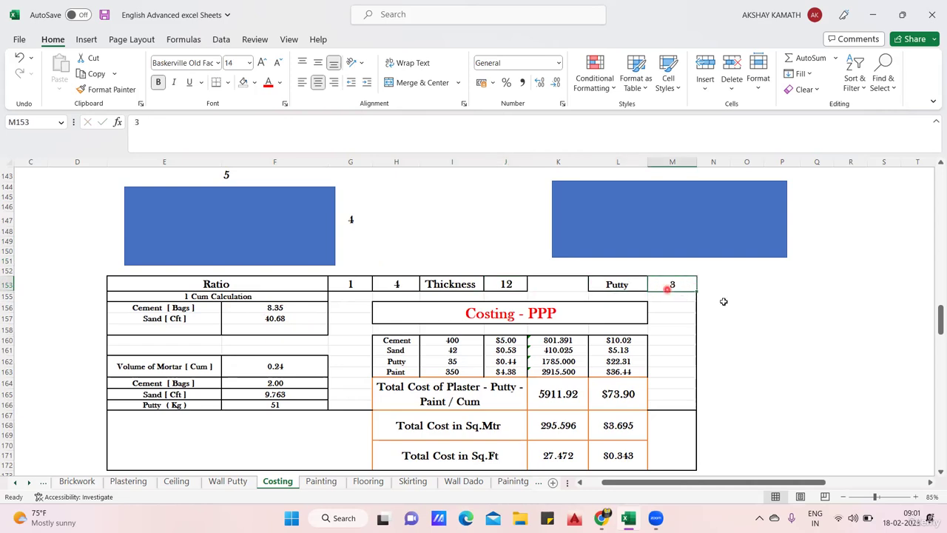
pyautogui.click(759, 298)
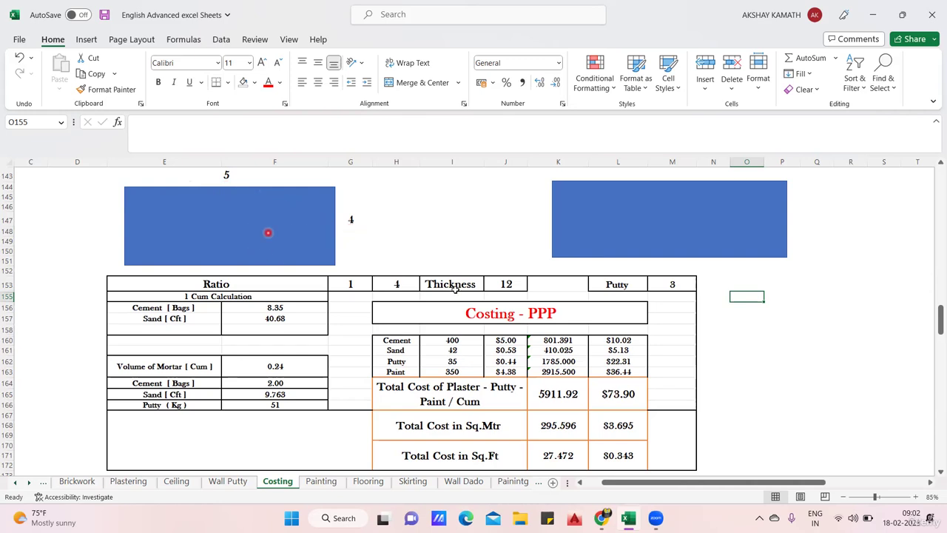
# Examine the Volume of Mortar label and the formula in its result cell F162.
pyautogui.click(152, 367)
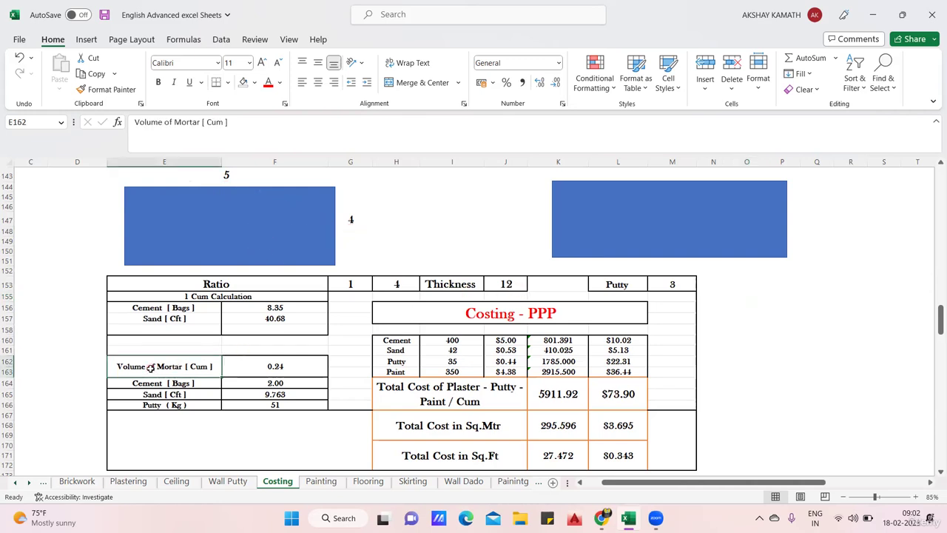
pyautogui.click(309, 365)
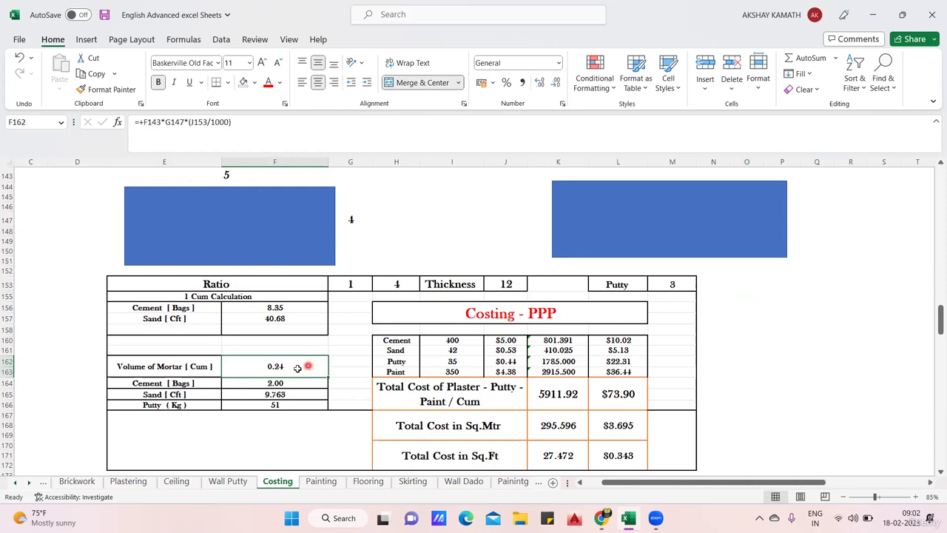
pyautogui.click(294, 349)
# Calculate the mortar volume in O157 as length F143 times height G147 times 0.012.
pyautogui.click(711, 320)
pyautogui.doubleClick(758, 316)
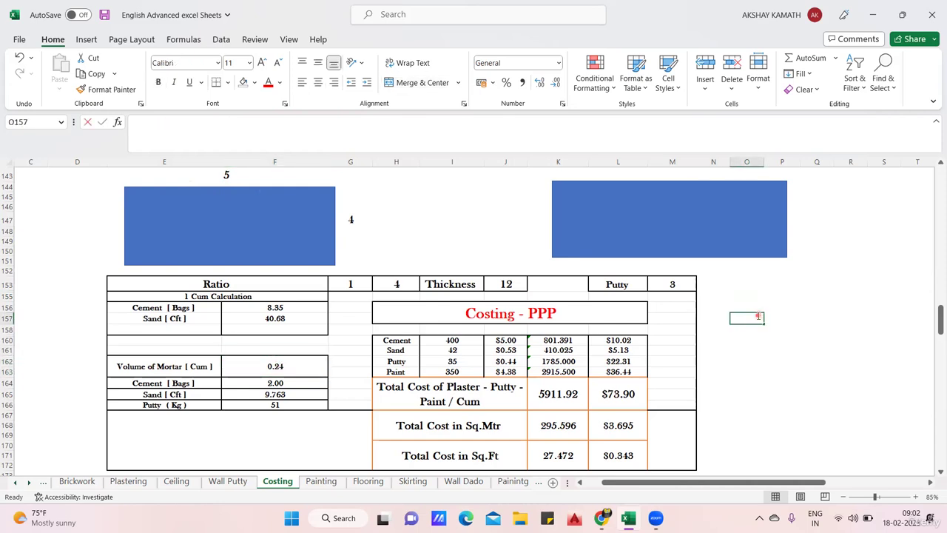
pyautogui.click(229, 176)
pyautogui.write('*')
pyautogui.click(352, 219)
pyautogui.write('*')
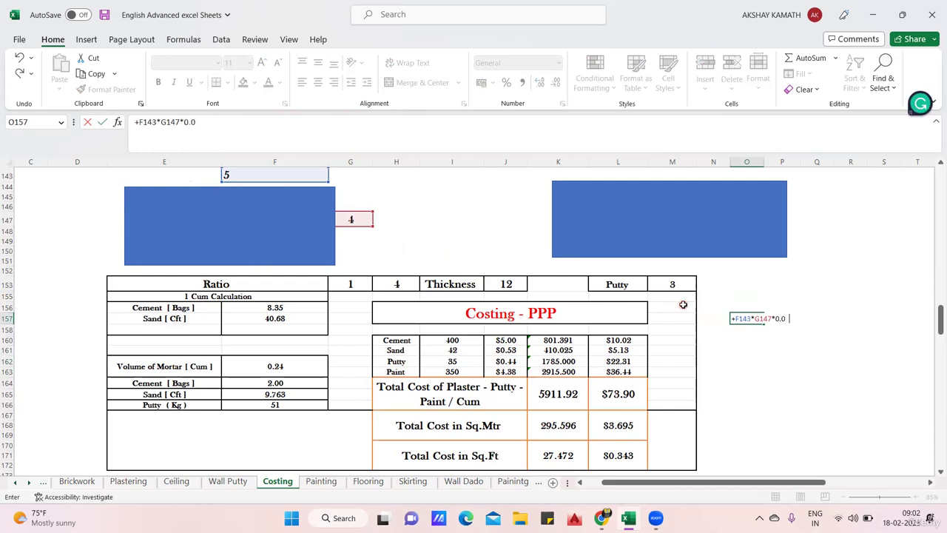
pyautogui.write('0.012')
pyautogui.press('Return')
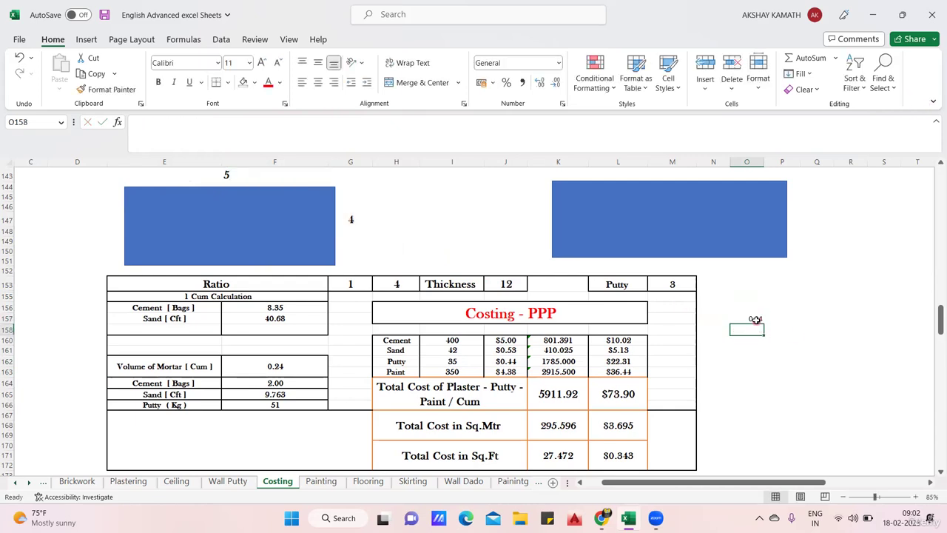
pyautogui.click(756, 320)
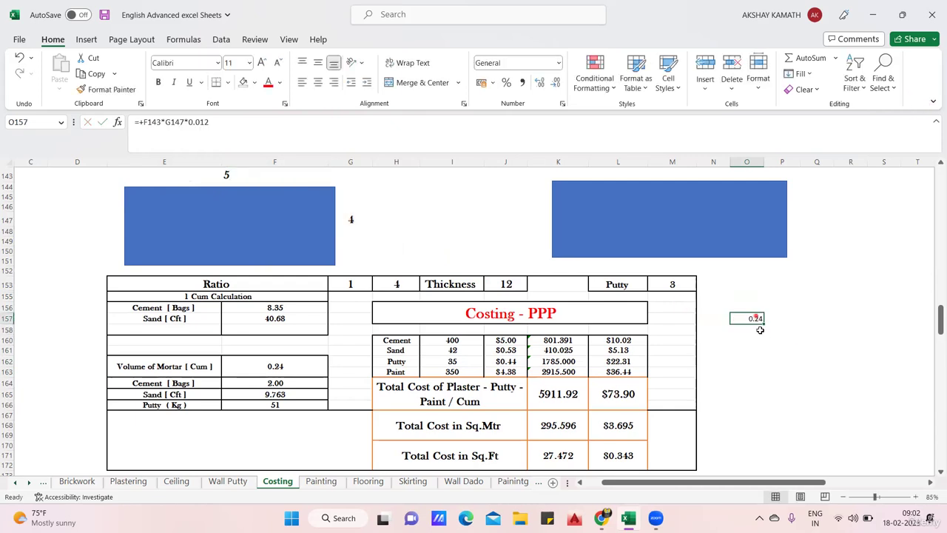
# Compare the table's Volume of Mortar result in F162 with the separate check calculation in O157.
pyautogui.click(157, 365)
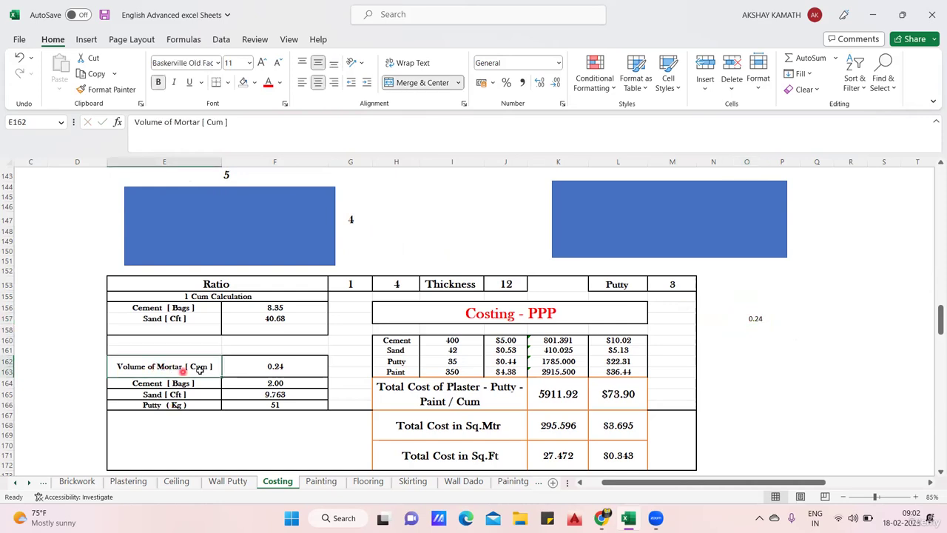
pyautogui.click(294, 367)
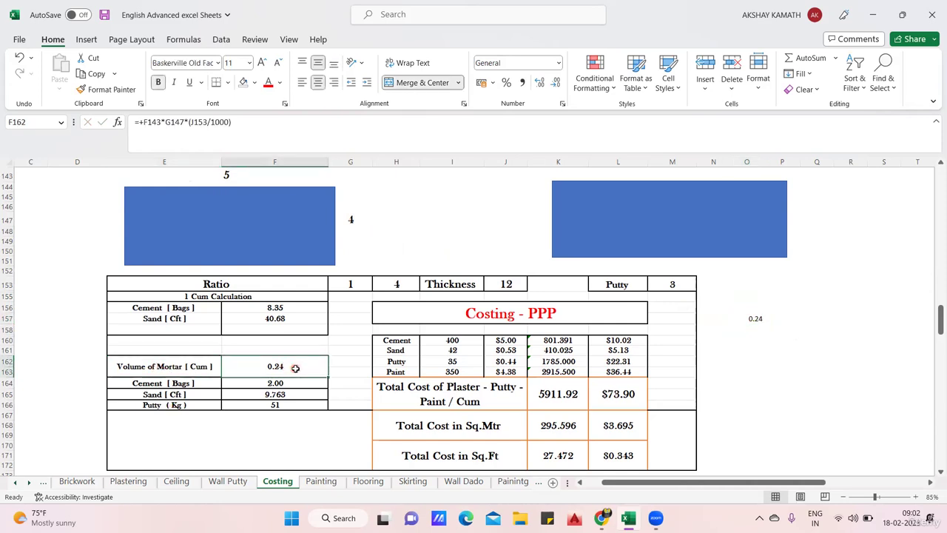
pyautogui.click(181, 373)
pyautogui.click(258, 368)
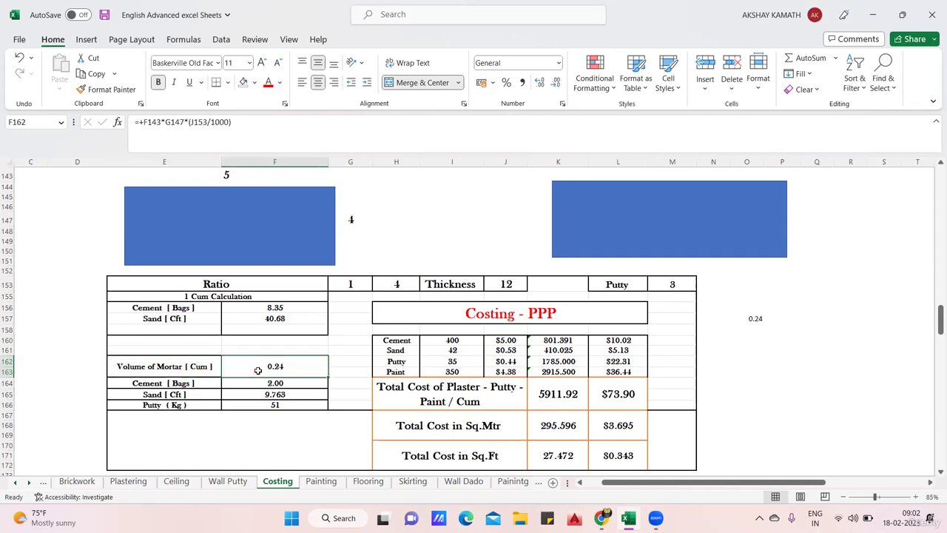
pyautogui.click(190, 366)
pyautogui.doubleClick(179, 367)
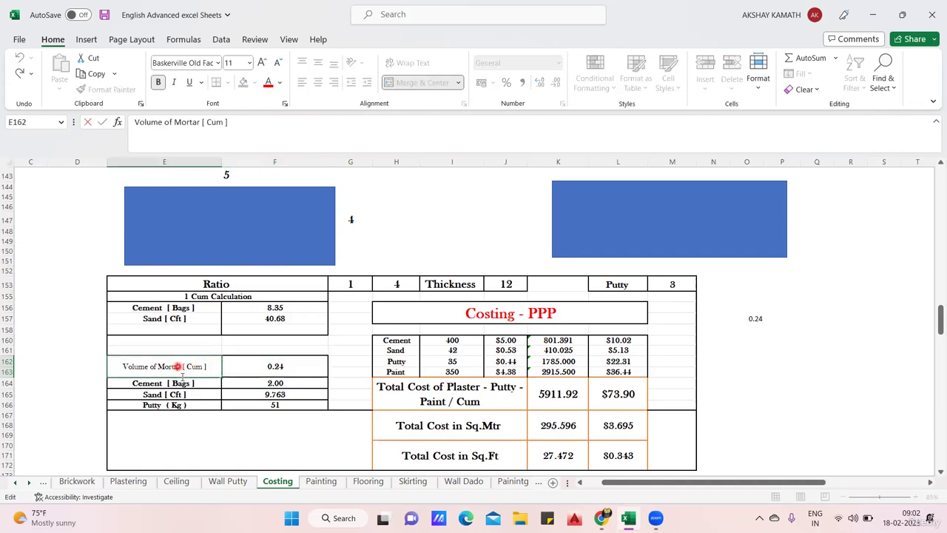
pyautogui.click(769, 371)
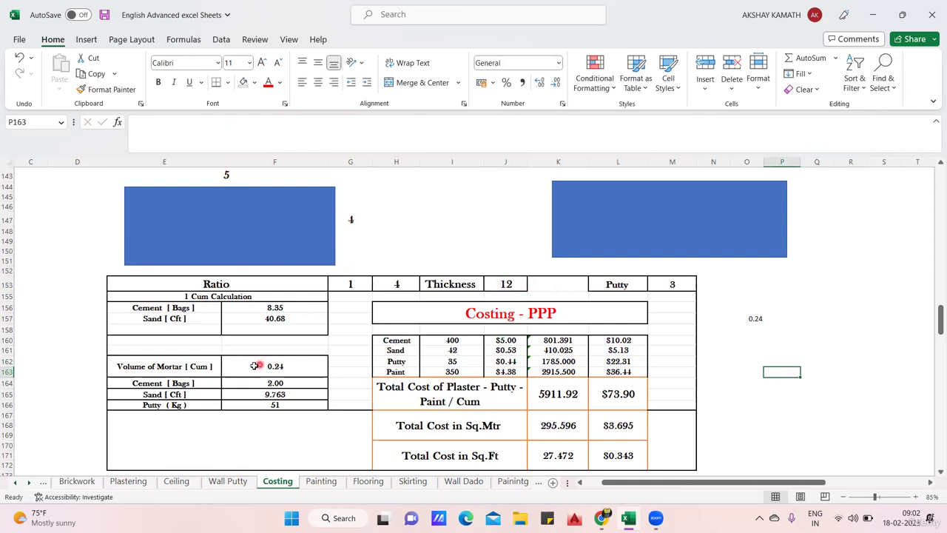
pyautogui.click(756, 318)
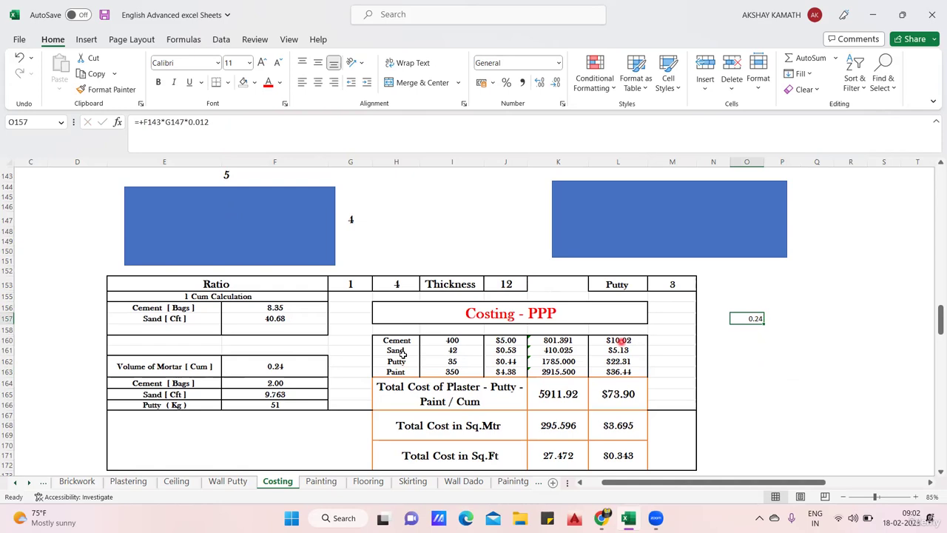
pyautogui.click(315, 364)
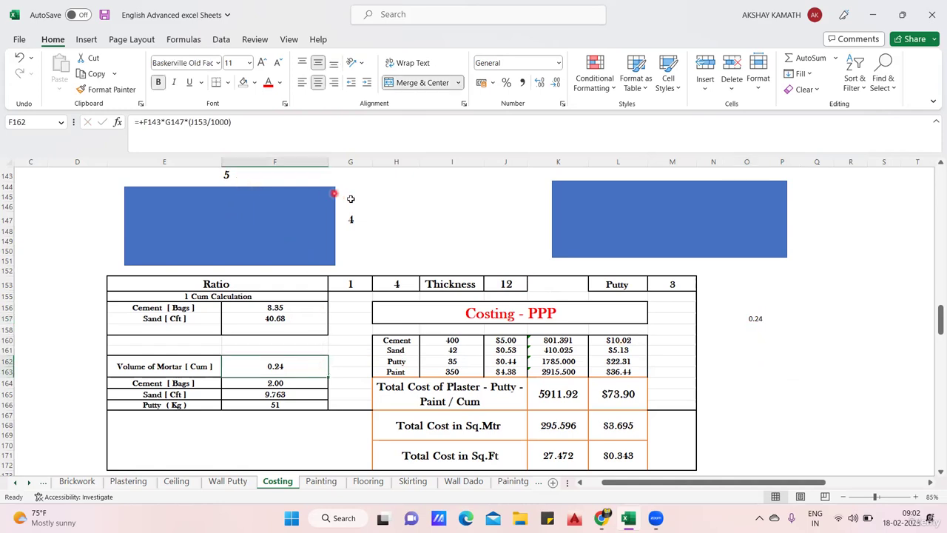
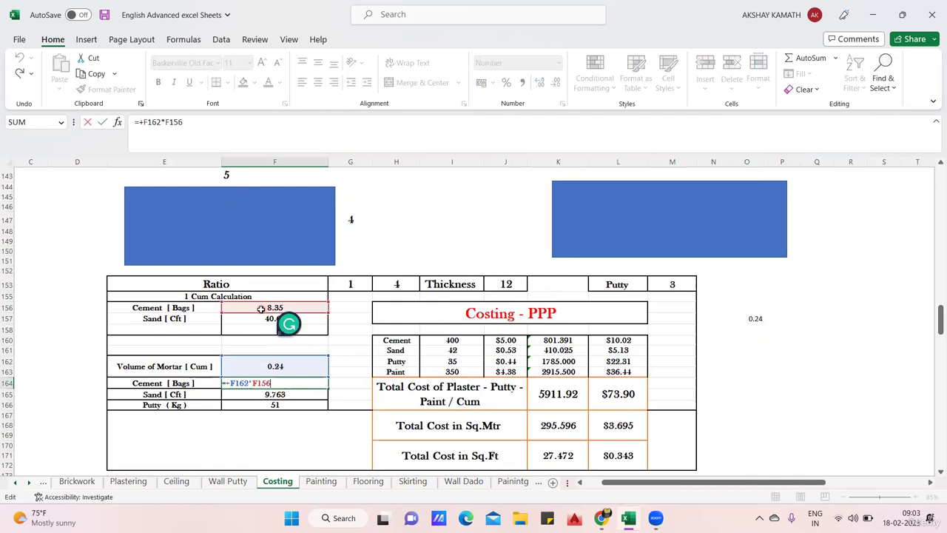
# Examine the Cement and Sand formulas in F164 and F165 that multiply the mortar volume by the 1 Cum quantities.
pyautogui.hotkey('ctrl', 'Return')
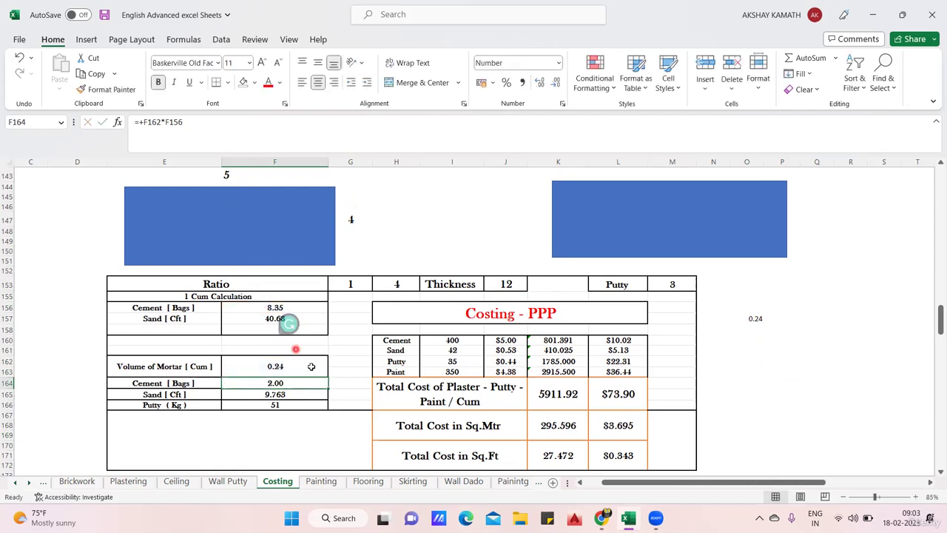
pyautogui.doubleClick(292, 395)
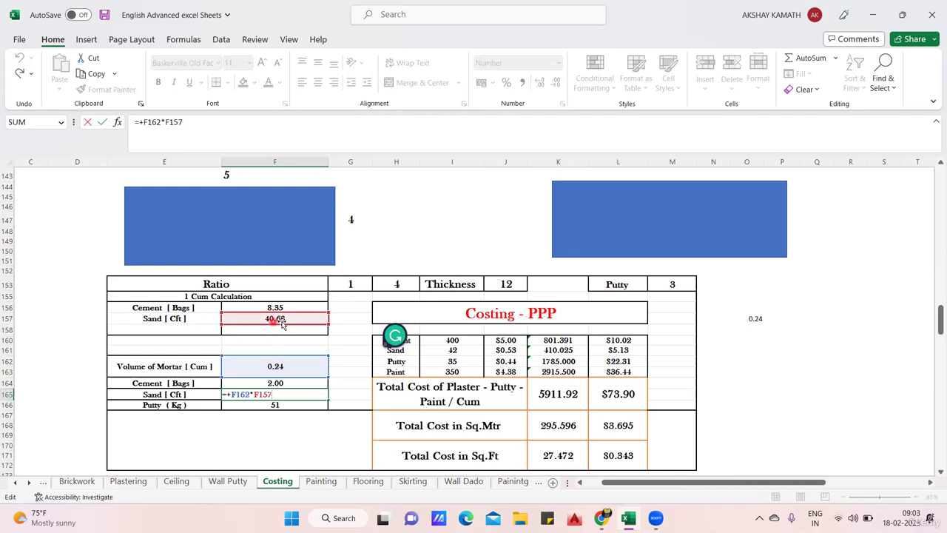
pyautogui.hotkey('ctrl', 'Return')
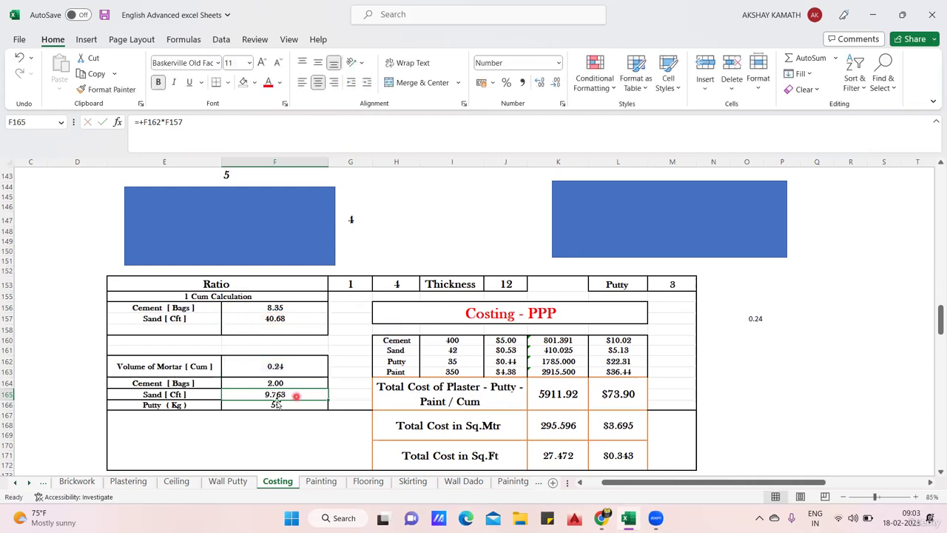
pyautogui.click(241, 427)
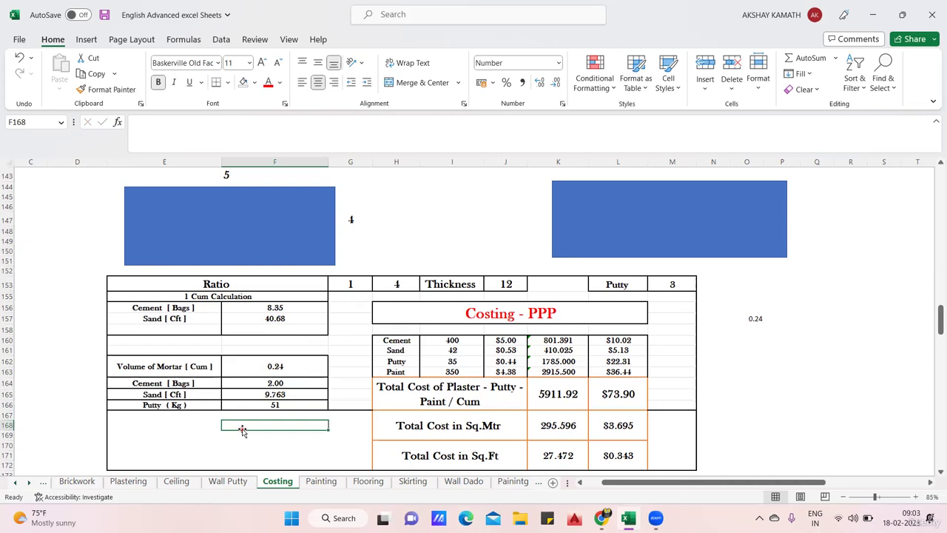
pyautogui.click(281, 383)
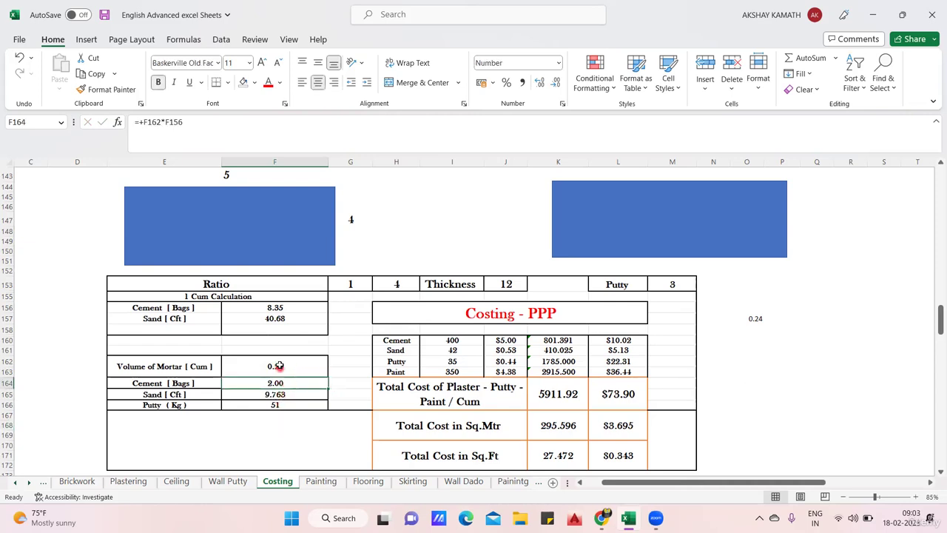
# Calculate the cement bags in P162 as 1.44 times F162, divided by (G153+H153), times G153, divided by 0.0345.
pyautogui.click(729, 371)
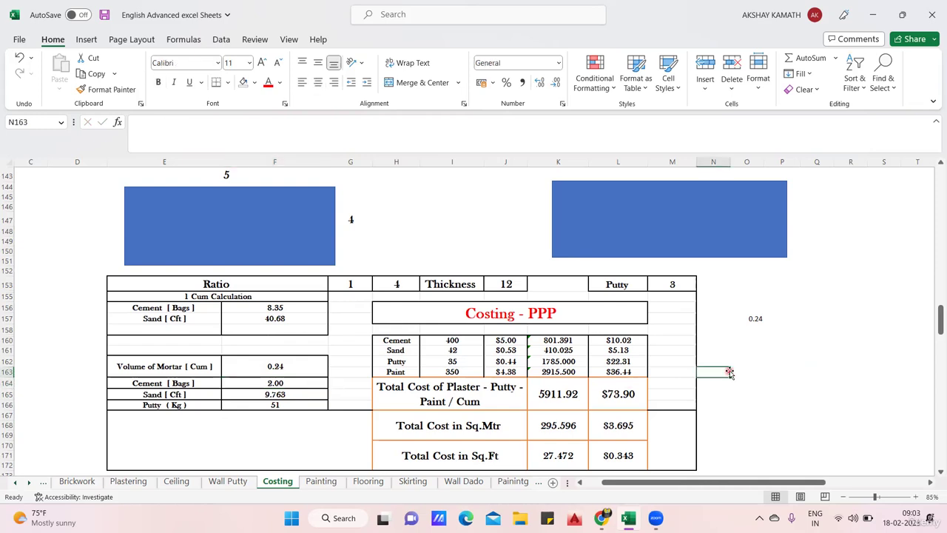
pyautogui.click(767, 364)
pyautogui.press('Left')
pyautogui.press('Left')
pyautogui.press('Left')
pyautogui.click(777, 361)
pyautogui.write('=')
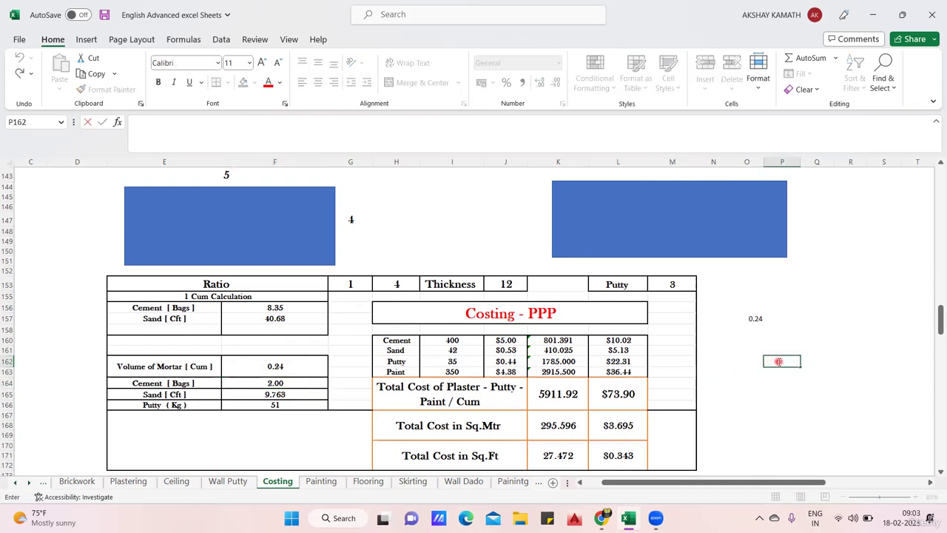
pyautogui.write('1.44')
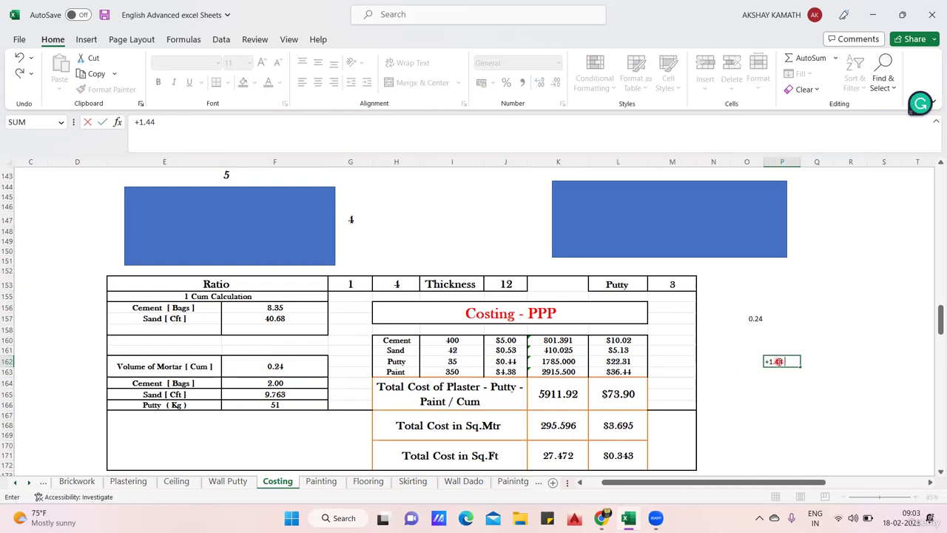
pyautogui.write(' *')
pyautogui.click(305, 366)
pyautogui.write('/')
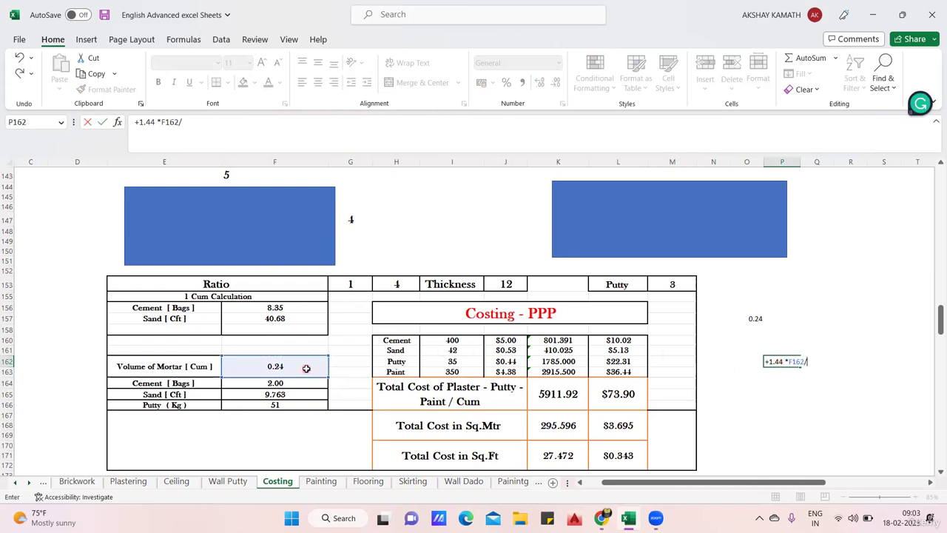
pyautogui.write('(')
pyautogui.click(355, 278)
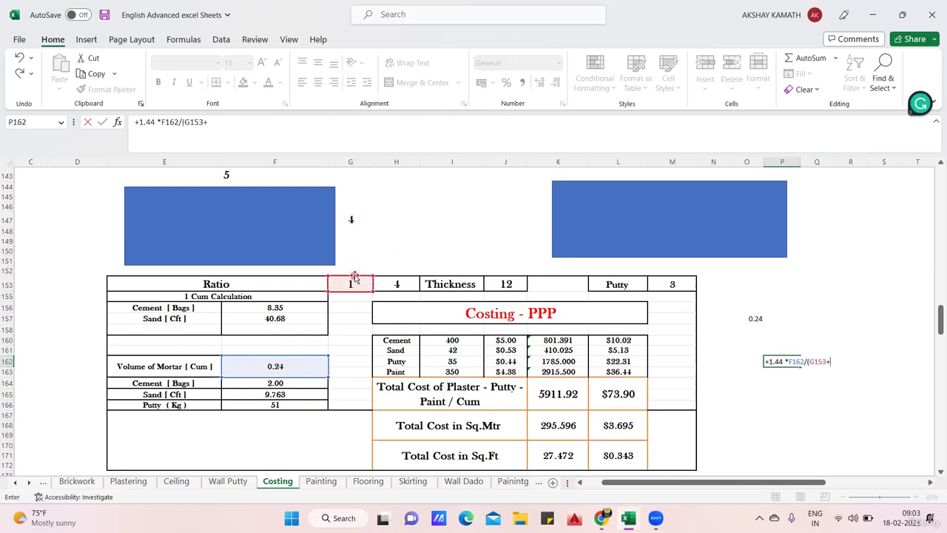
pyautogui.write('+')
pyautogui.click(398, 282)
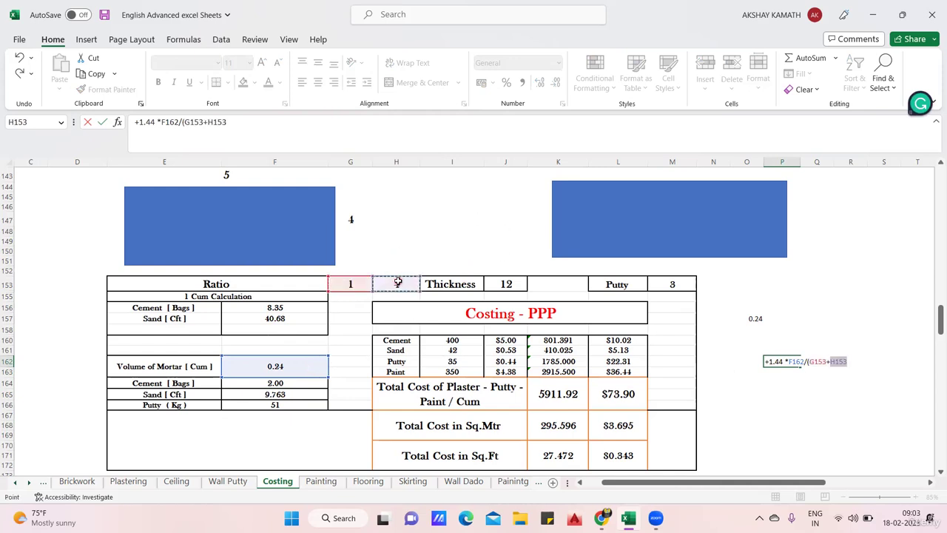
pyautogui.write(')*')
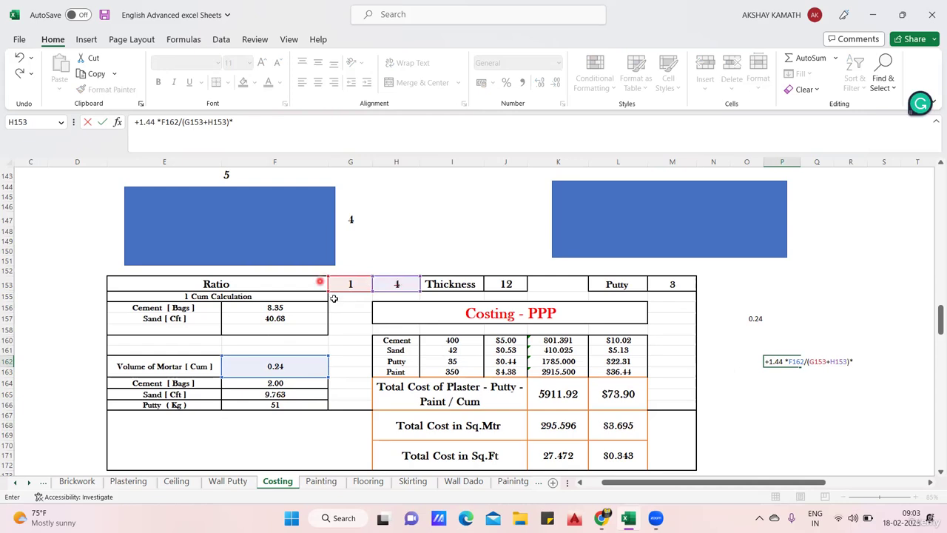
pyautogui.click(350, 283)
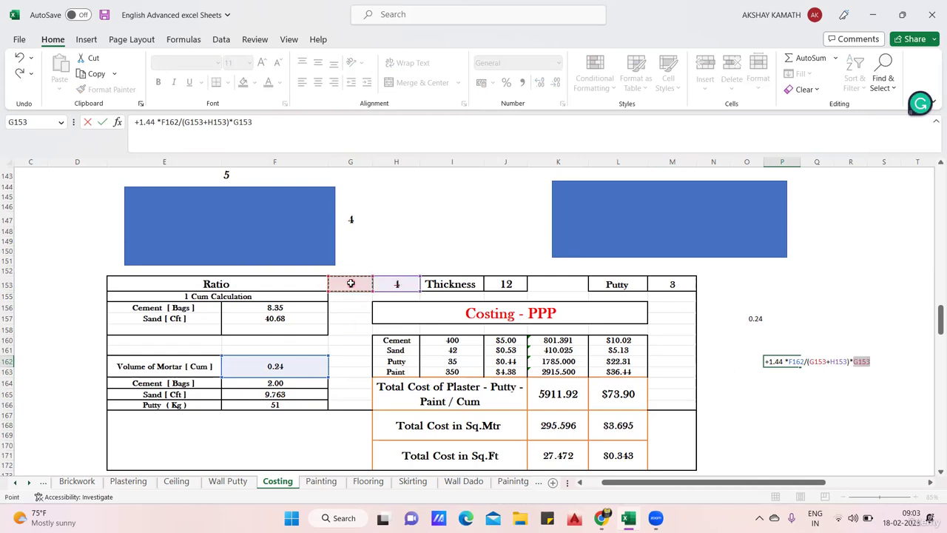
pyautogui.write('/(0.0345')
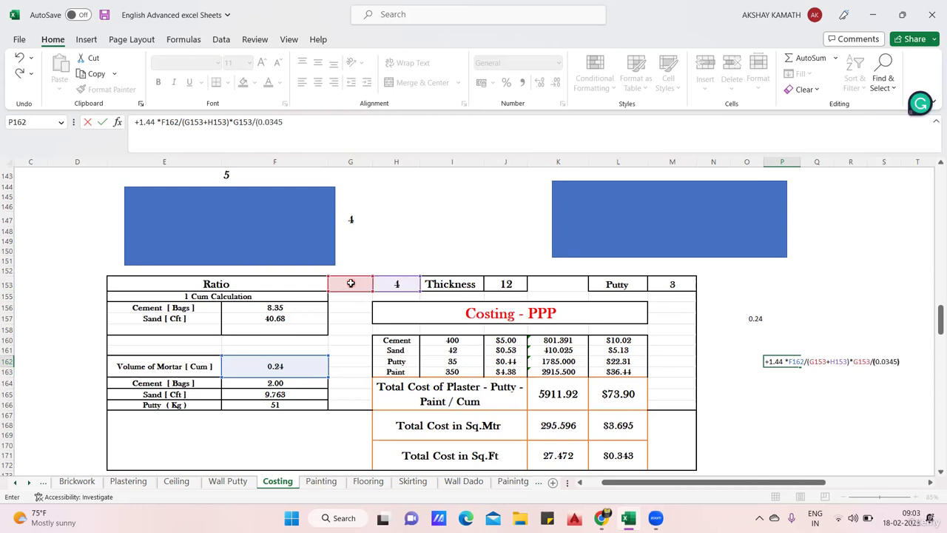
pyautogui.press('Return')
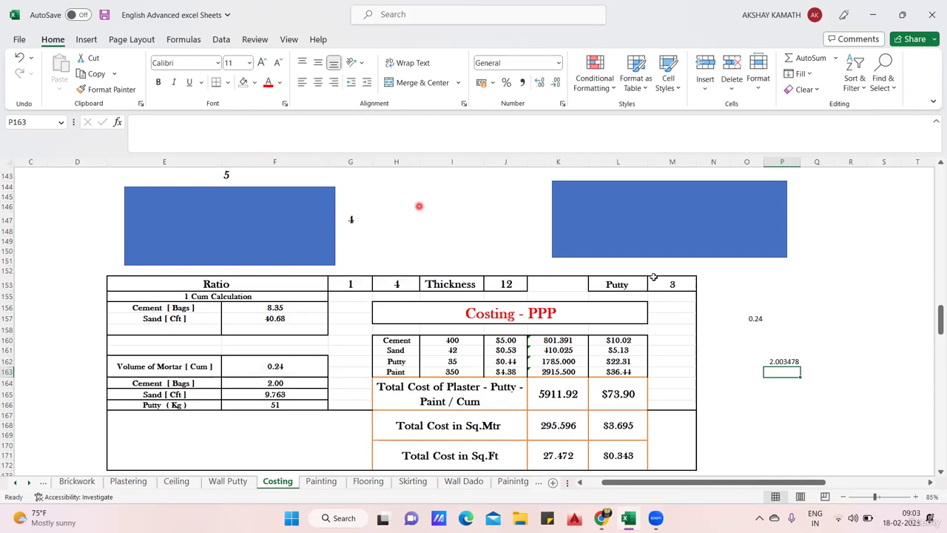
# Compare the cement check calculation in P162 with the table's Cement result in F164.
pyautogui.click(792, 361)
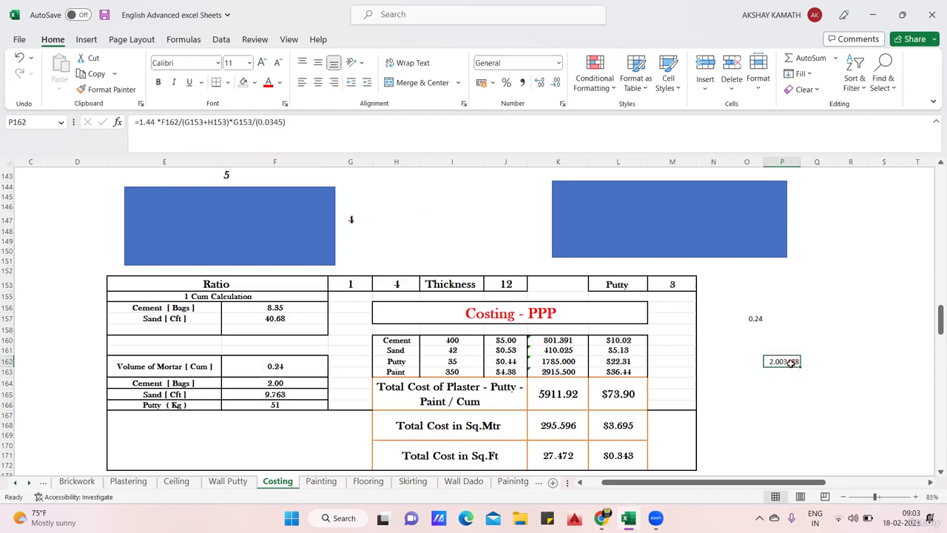
pyautogui.click(295, 384)
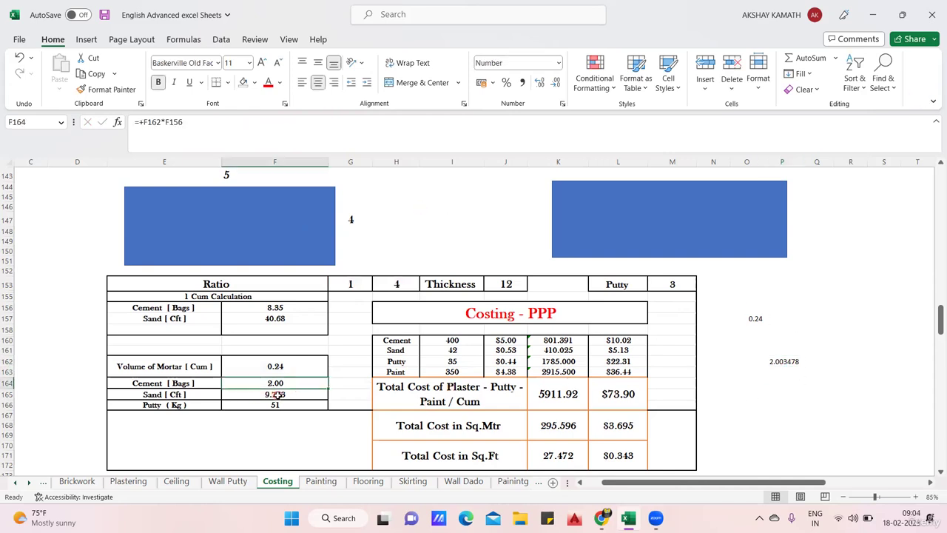
pyautogui.click(785, 371)
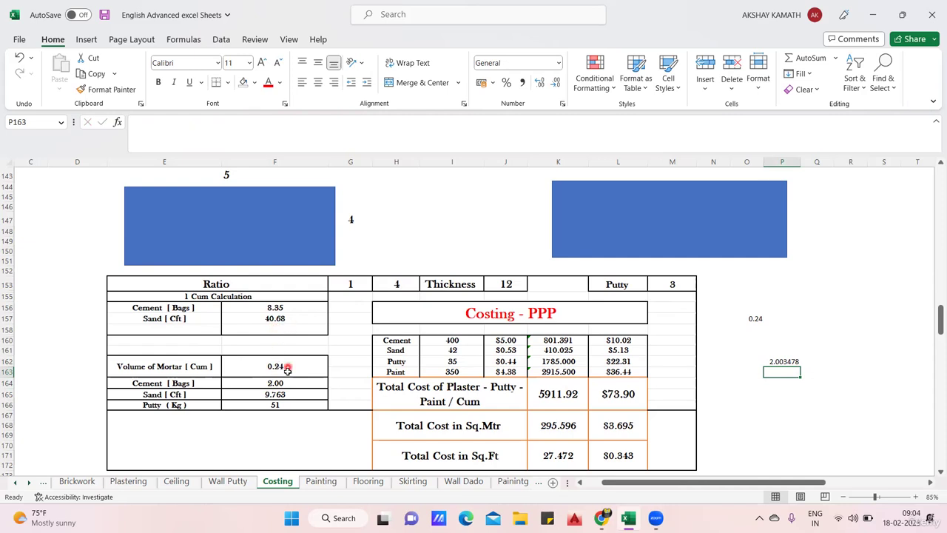
# Examine the Putty (Kg) label and the formula in its result cell F166.
pyautogui.click(274, 422)
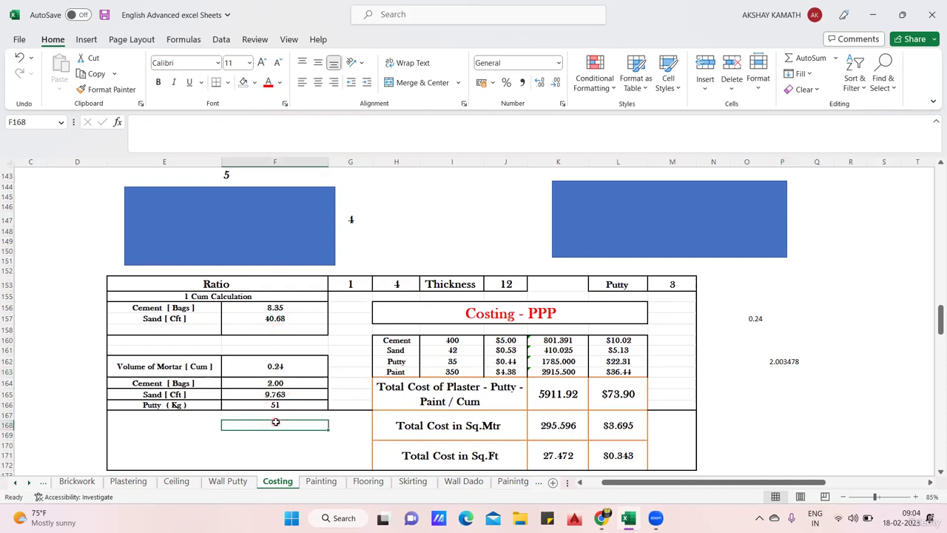
pyautogui.click(178, 407)
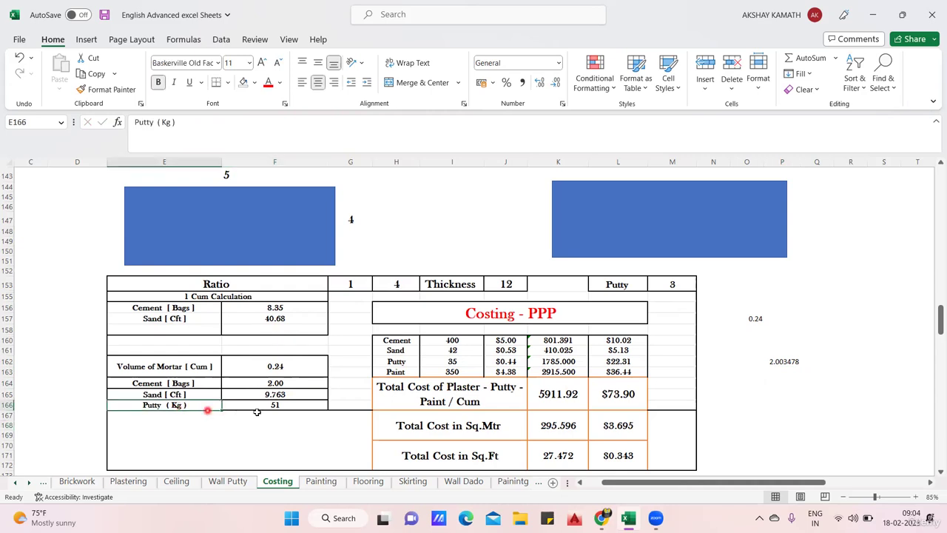
pyautogui.doubleClick(281, 406)
pyautogui.doubleClick(282, 406)
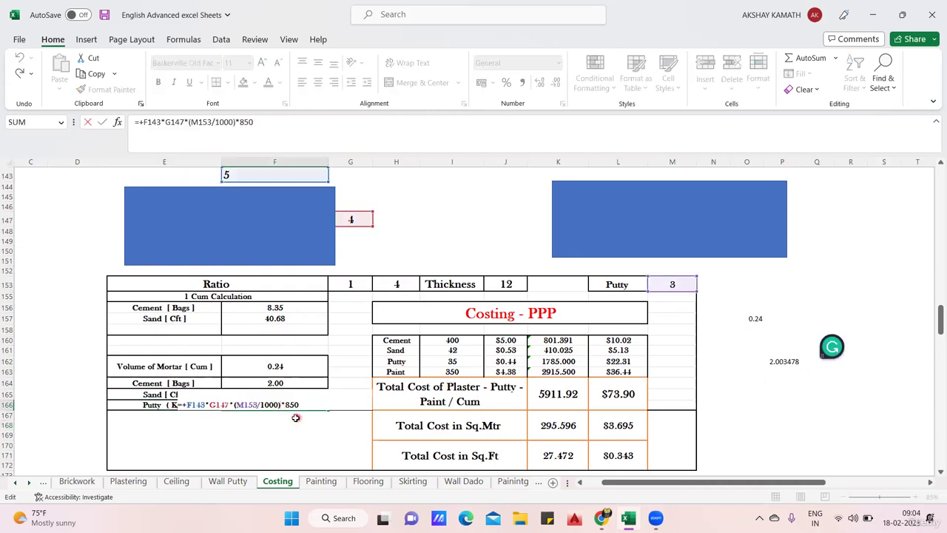
pyautogui.press('Escape')
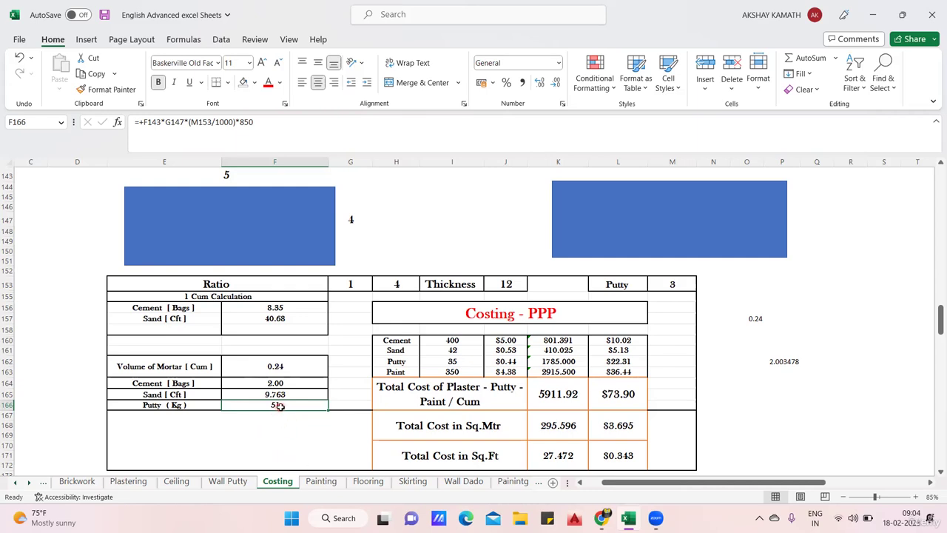
# Calculate the putty volume in O167 as length F143 times height G147 times 0.003.
pyautogui.click(747, 415)
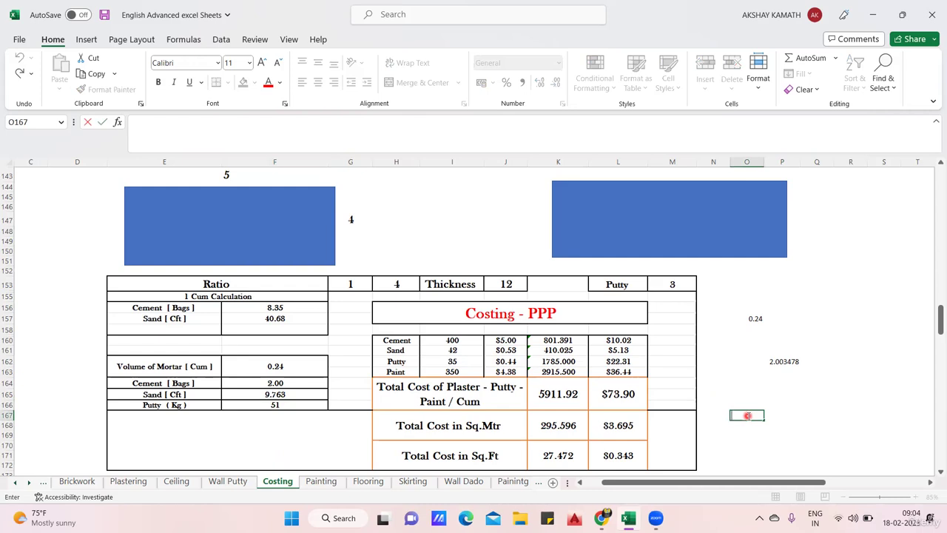
pyautogui.write('+')
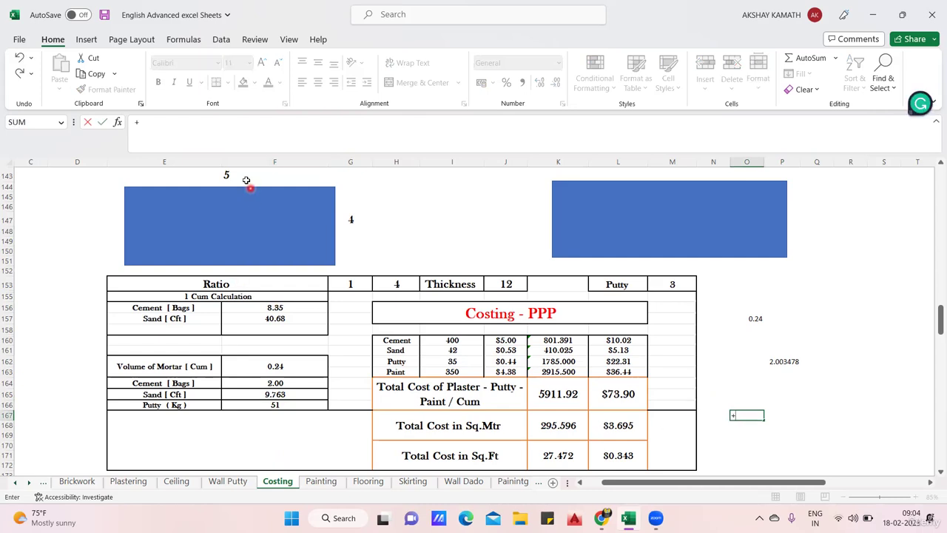
pyautogui.click(236, 176)
pyautogui.write('*')
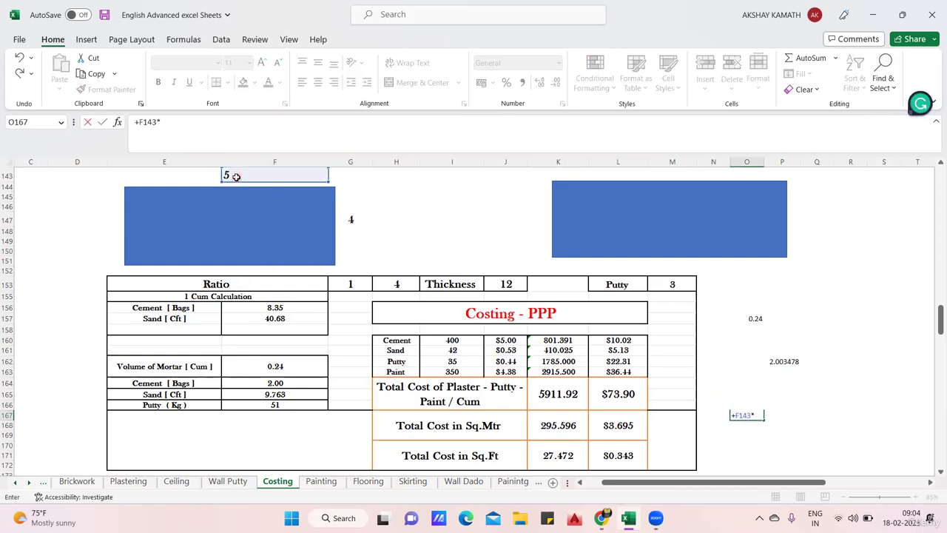
pyautogui.click(354, 221)
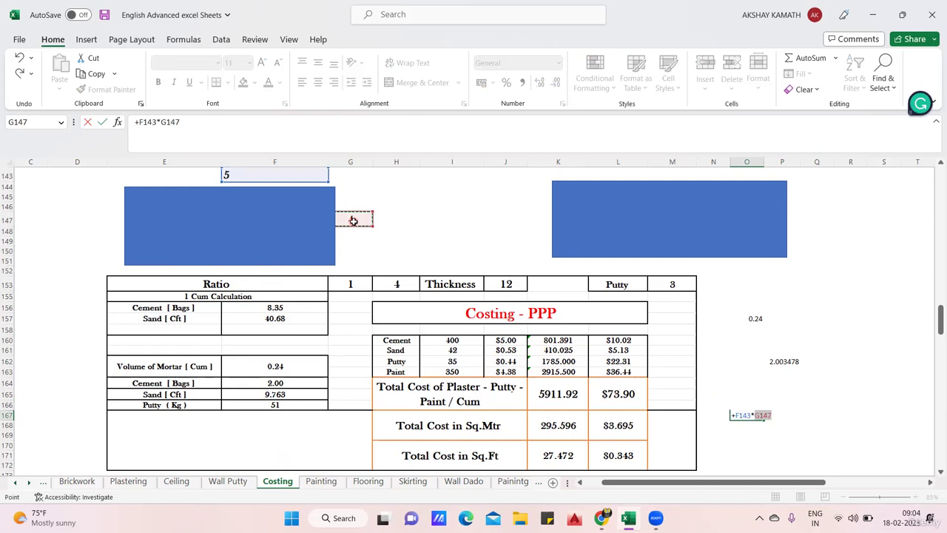
pyautogui.write('*')
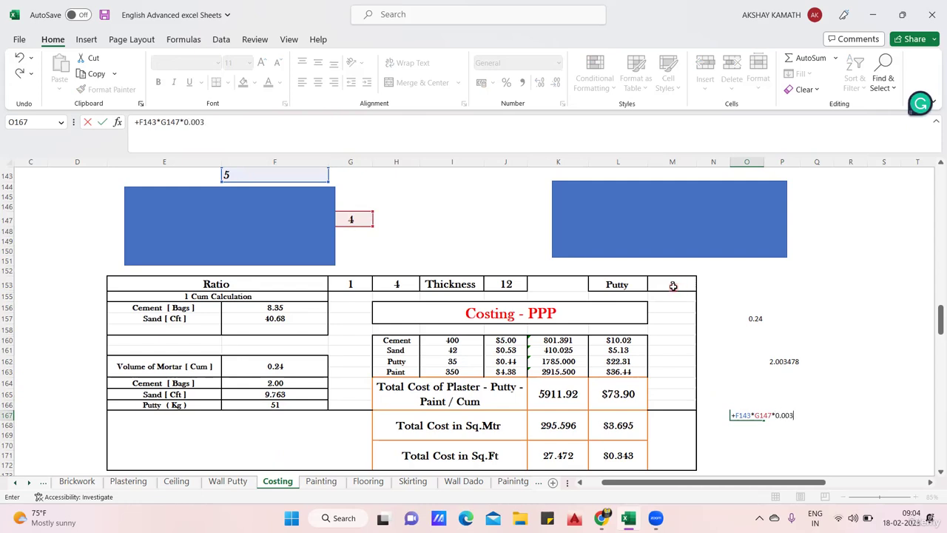
pyautogui.press('Return')
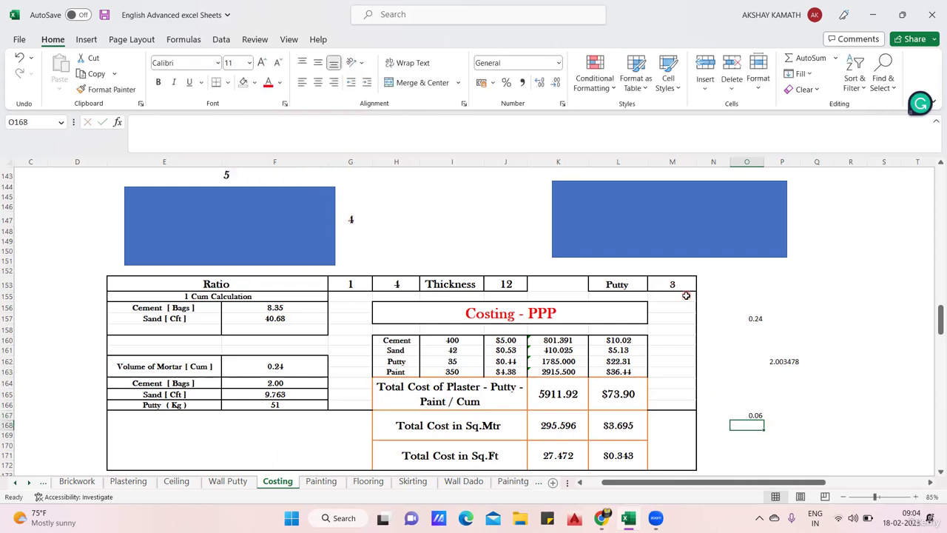
pyautogui.click(754, 415)
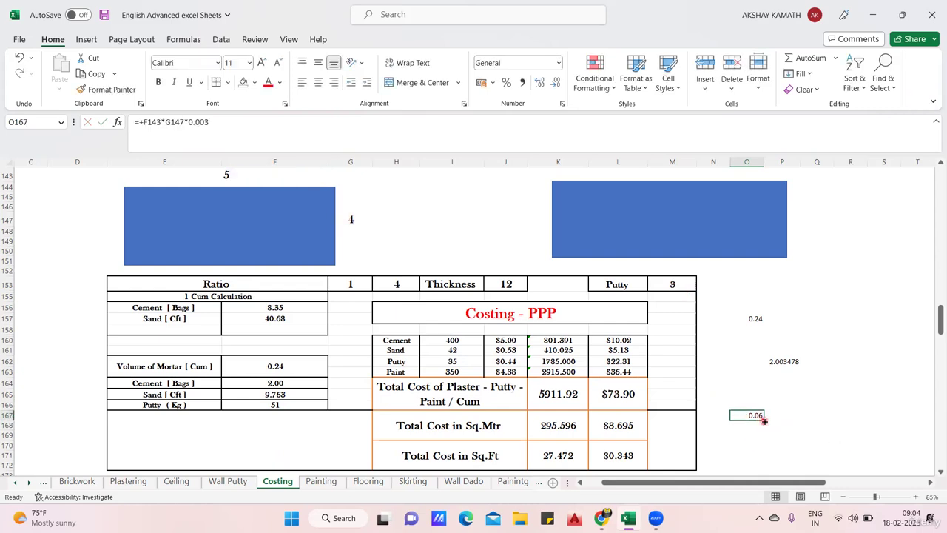
# Calculate the putty weight in P167 as O167 times 850 and compare it with the table's Putty result in F166.
pyautogui.click(788, 415)
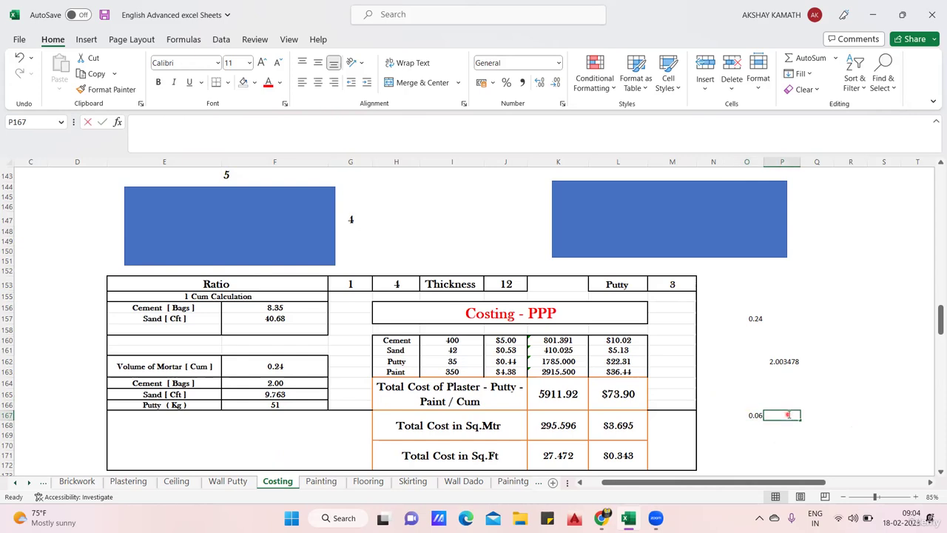
pyautogui.write('=')
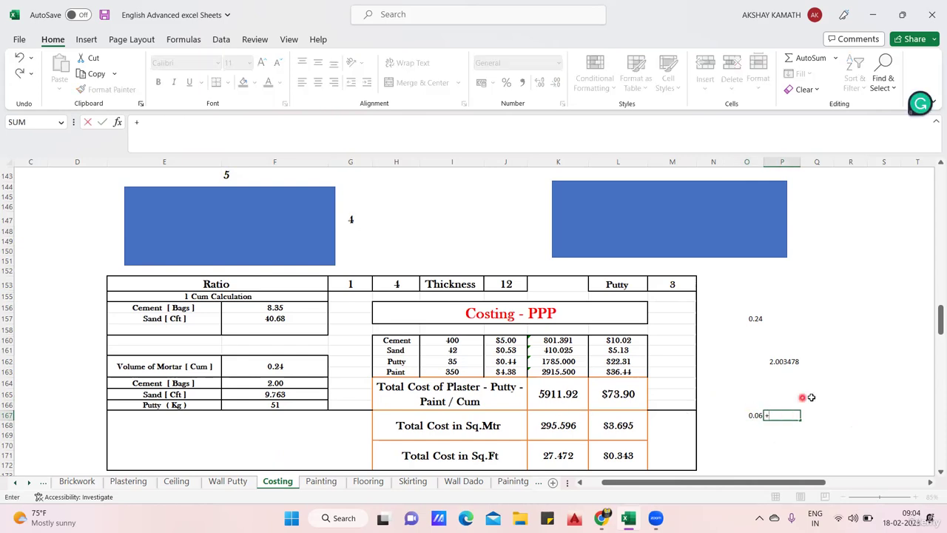
pyautogui.click(749, 415)
pyautogui.write('*')
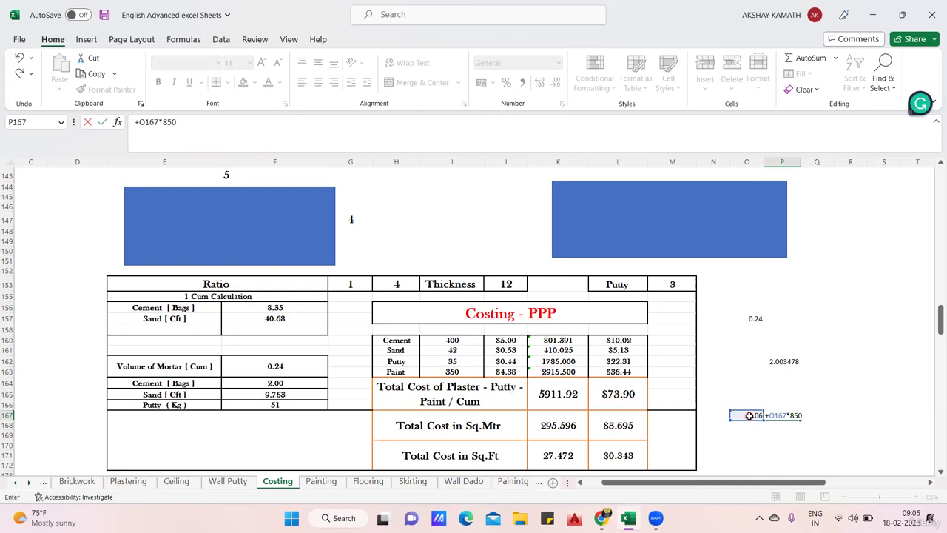
pyautogui.hotkey('ctrl', 'Return')
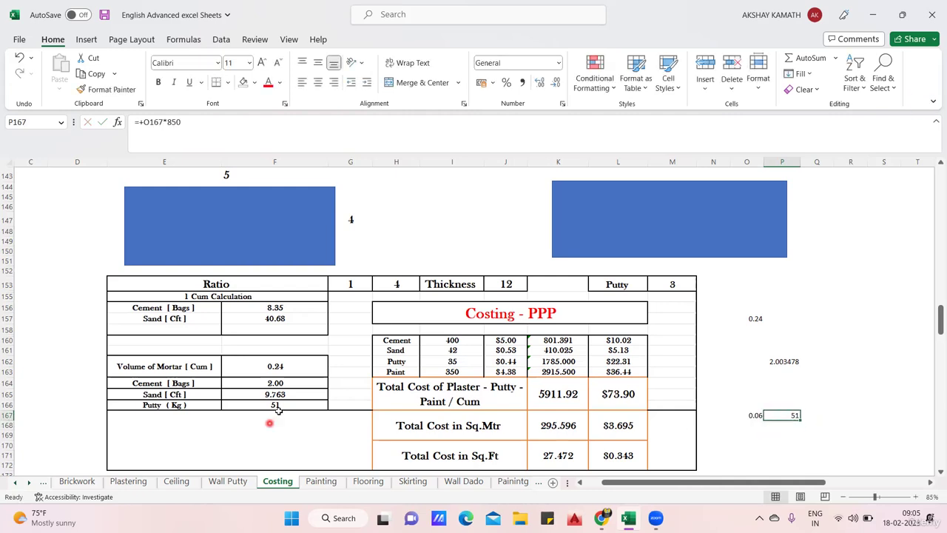
pyautogui.click(275, 406)
pyautogui.click(880, 381)
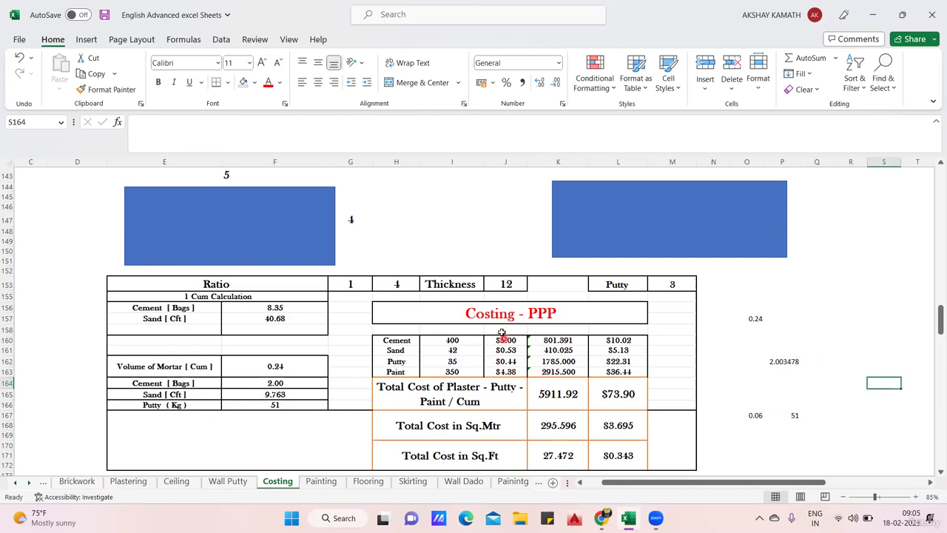
# Review the Cement, Sand, Putty and Paint items in the Costing - PPP table and the paint quantity notes in column A.
pyautogui.click(403, 338)
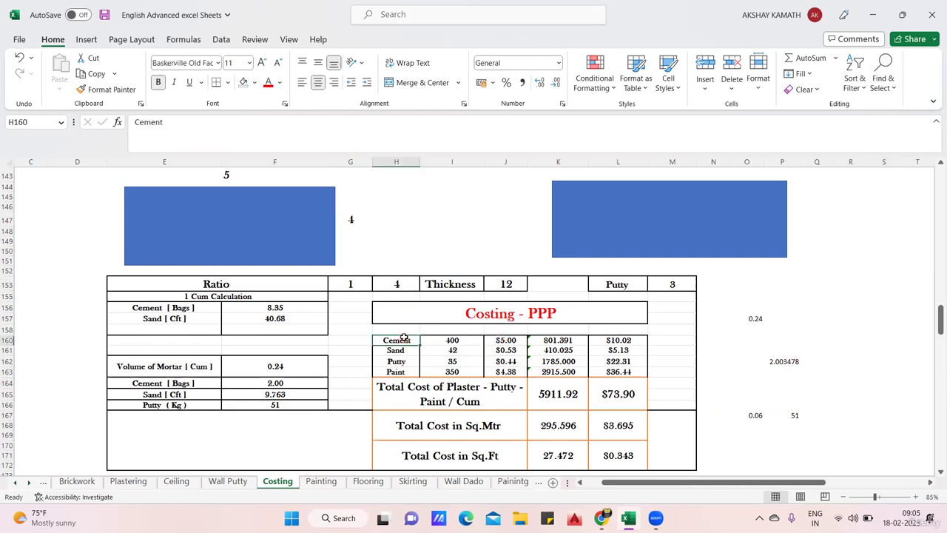
pyautogui.click(404, 349)
pyautogui.click(406, 360)
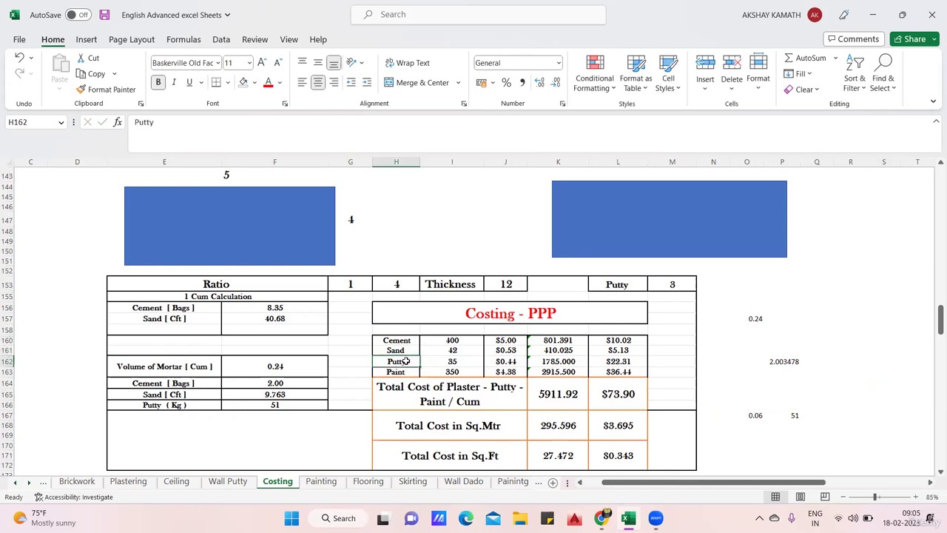
pyautogui.click(412, 371)
pyautogui.moveTo(678, 481); pyautogui.dragTo(568, 481)
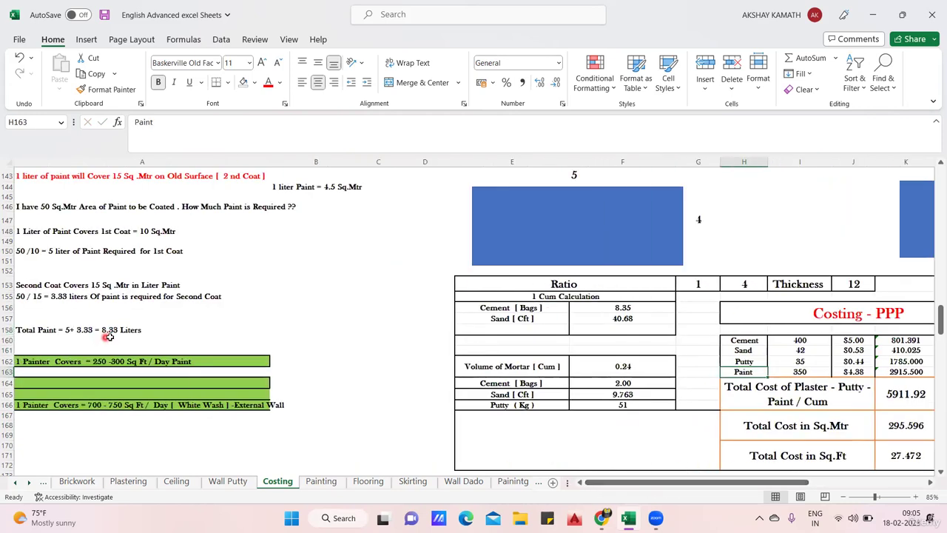
pyautogui.moveTo(669, 482); pyautogui.dragTo(689, 481)
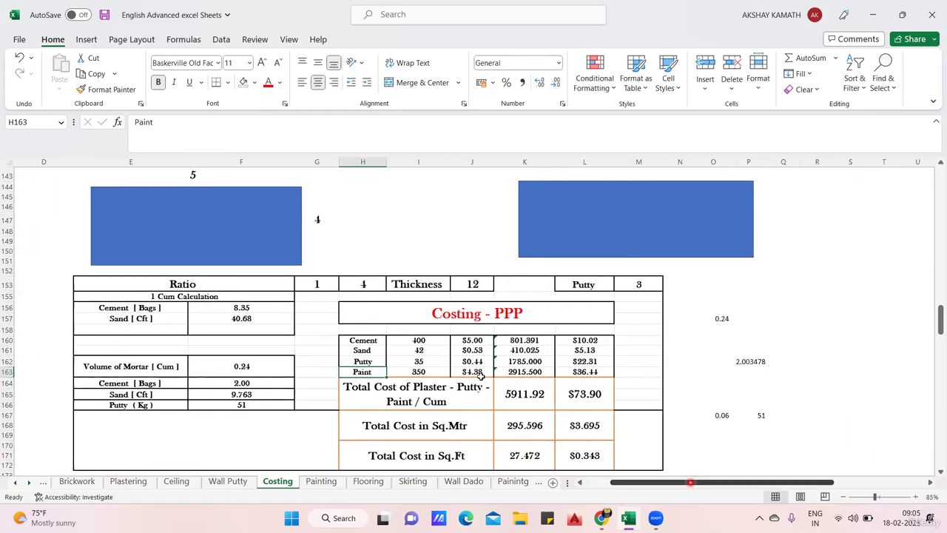
# Review the Cement rate in I160, its dollar conversion in J160 and the Sand rate in I161.
pyautogui.click(421, 341)
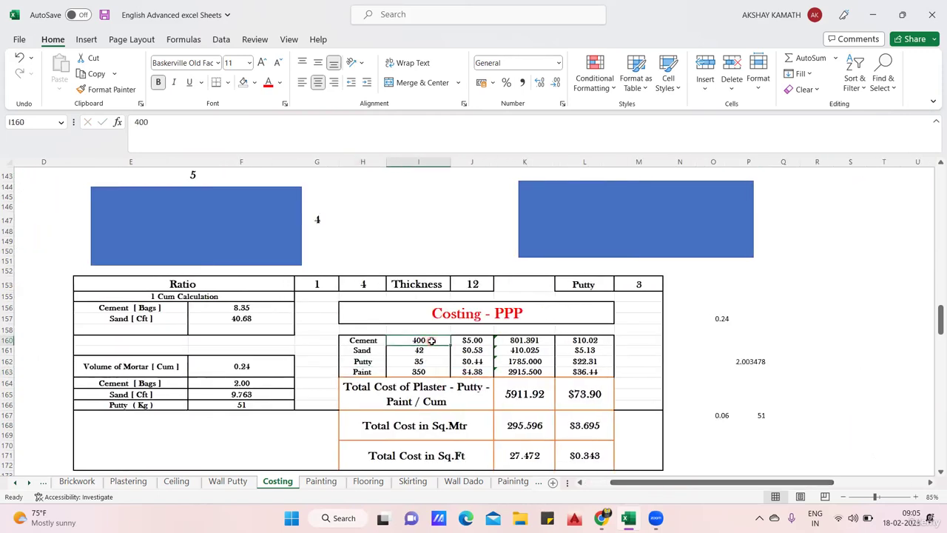
pyautogui.click(488, 340)
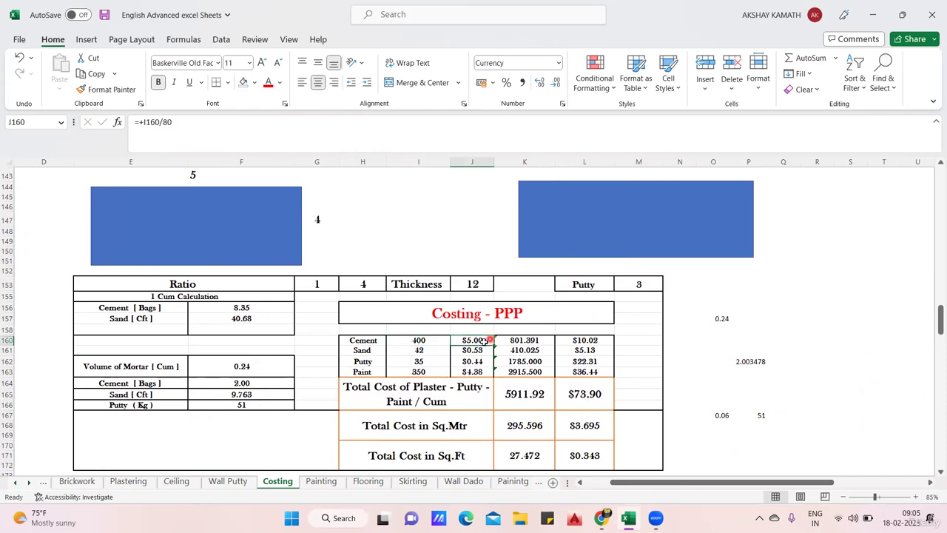
pyautogui.click(429, 351)
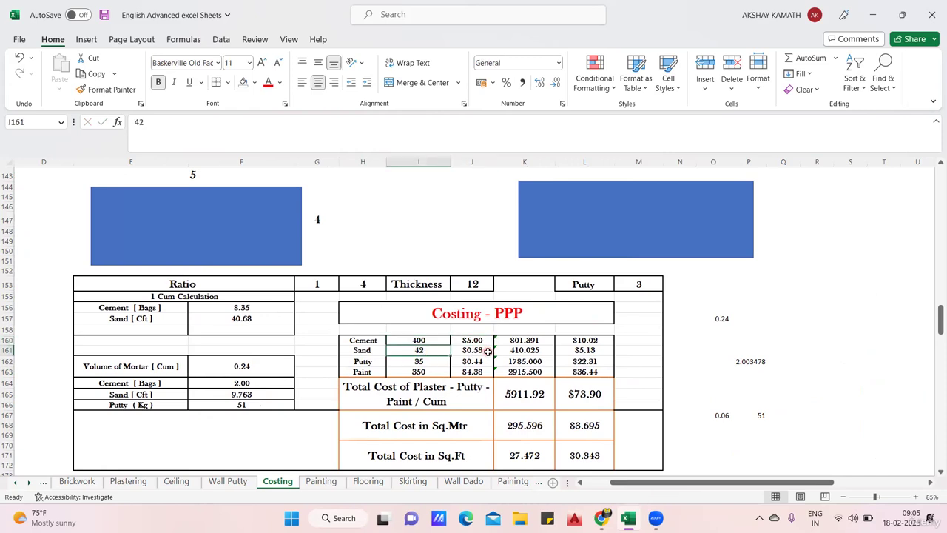
# Set the Putty rate in I162 of the Costing - PPP table to 70.
pyautogui.click(435, 362)
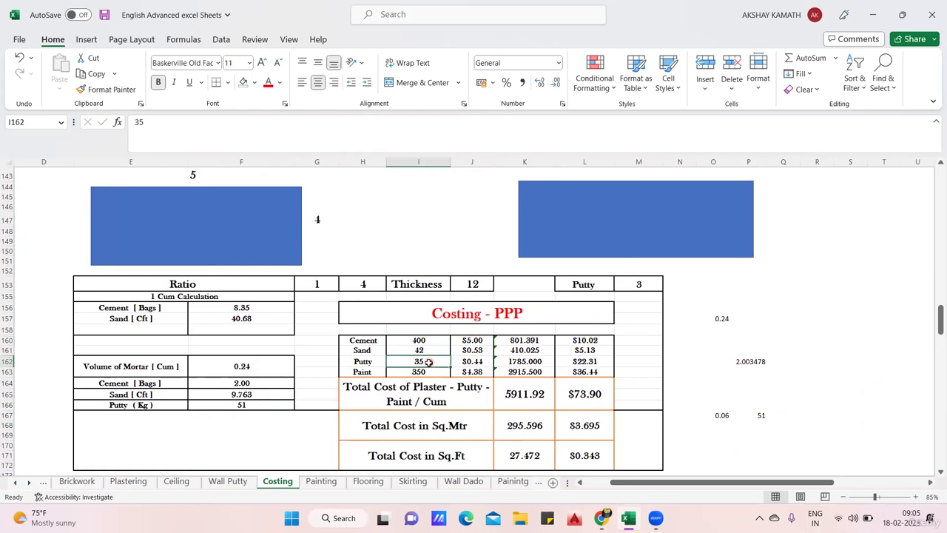
pyautogui.doubleClick(428, 361)
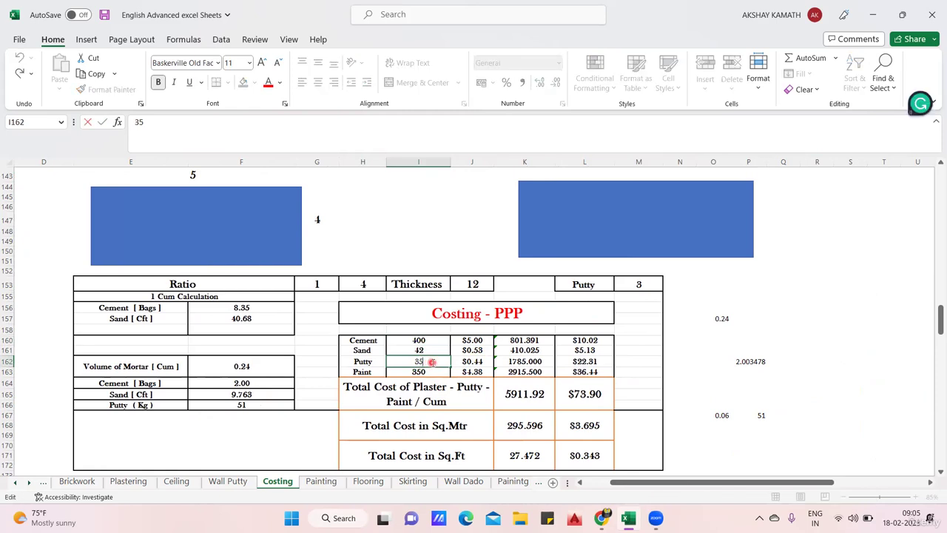
pyautogui.press('BackSpace')
pyautogui.press('BackSpace')
pyautogui.click(828, 307)
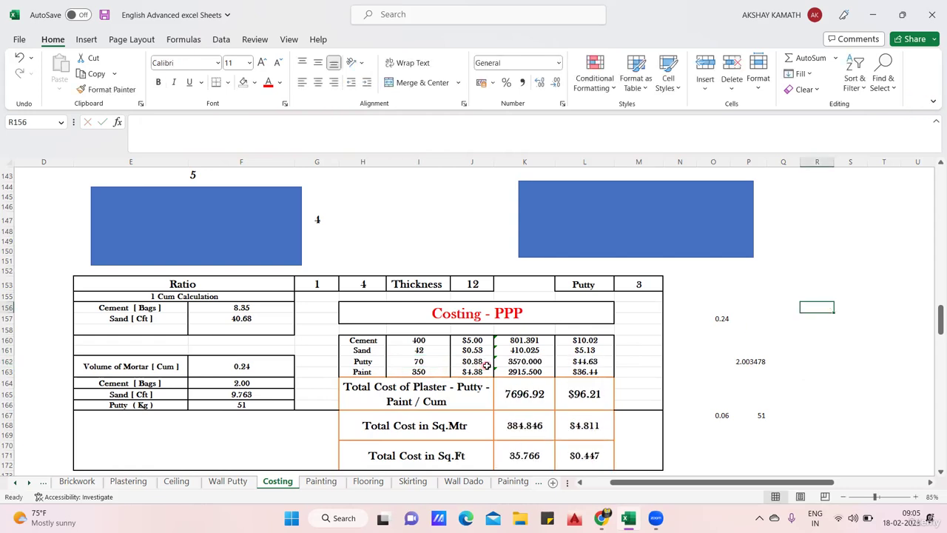
# Review the Paint rate in I163 and its dollar equivalent in J163.
pyautogui.click(429, 371)
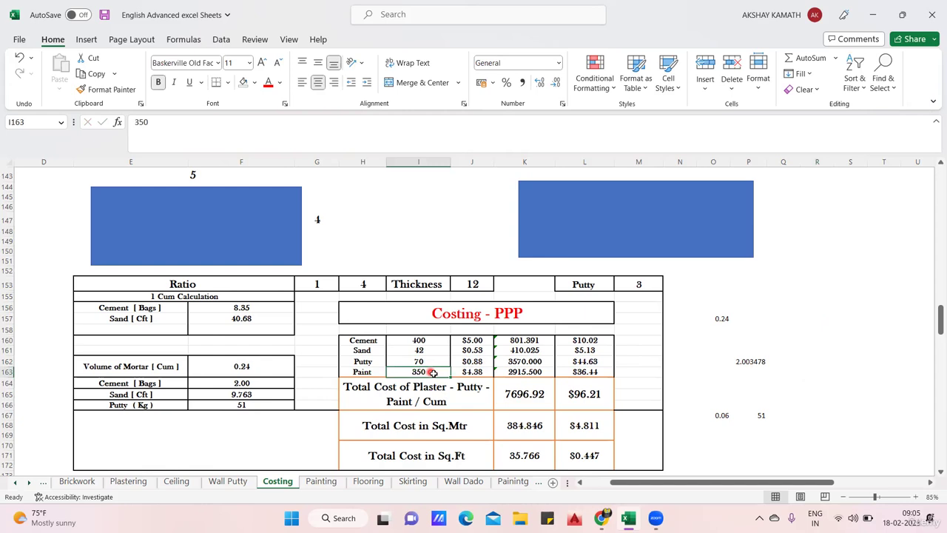
pyautogui.click(479, 371)
pyautogui.click(900, 354)
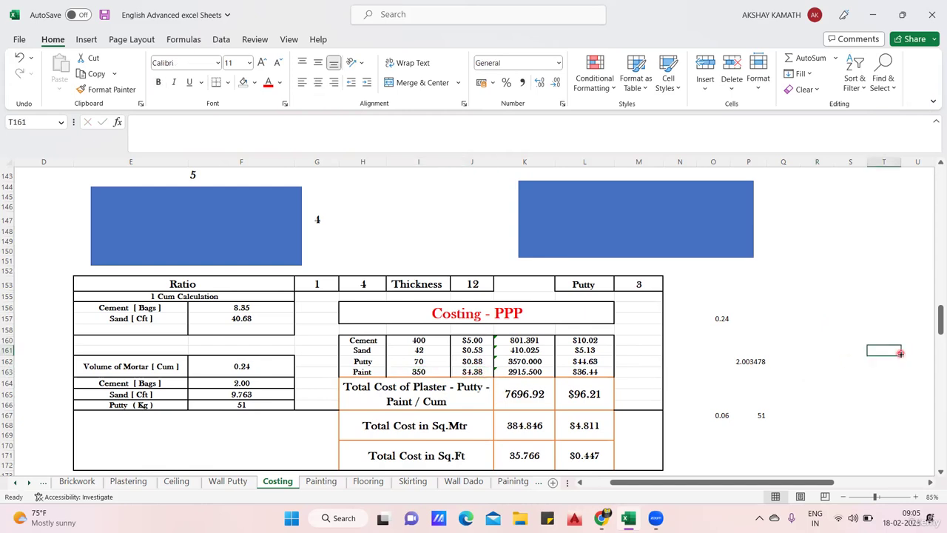
# Examine the cost formulas for Cement, Sand and Putty in K160 to K162, tracing the rate and quantity cells they multiply.
pyautogui.doubleClick(538, 341)
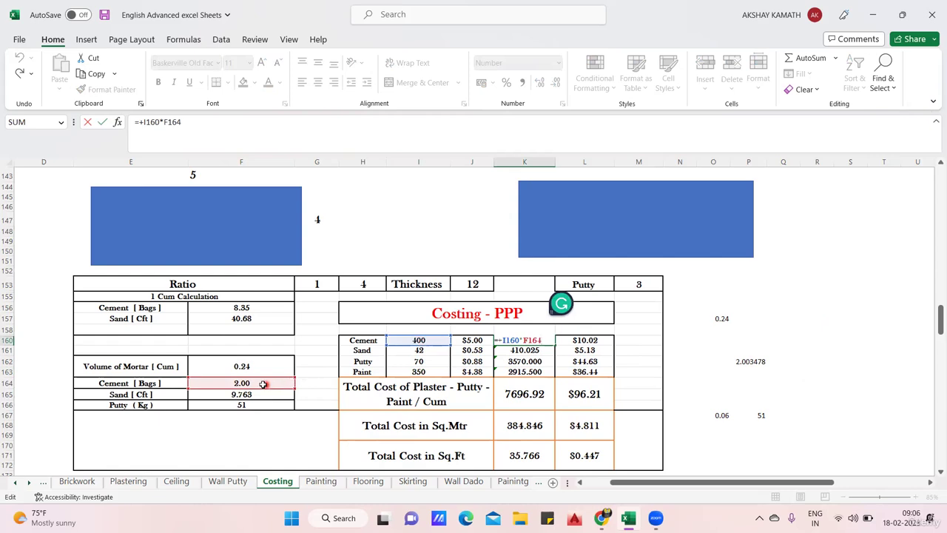
pyautogui.hotkey('ctrl', 'Return')
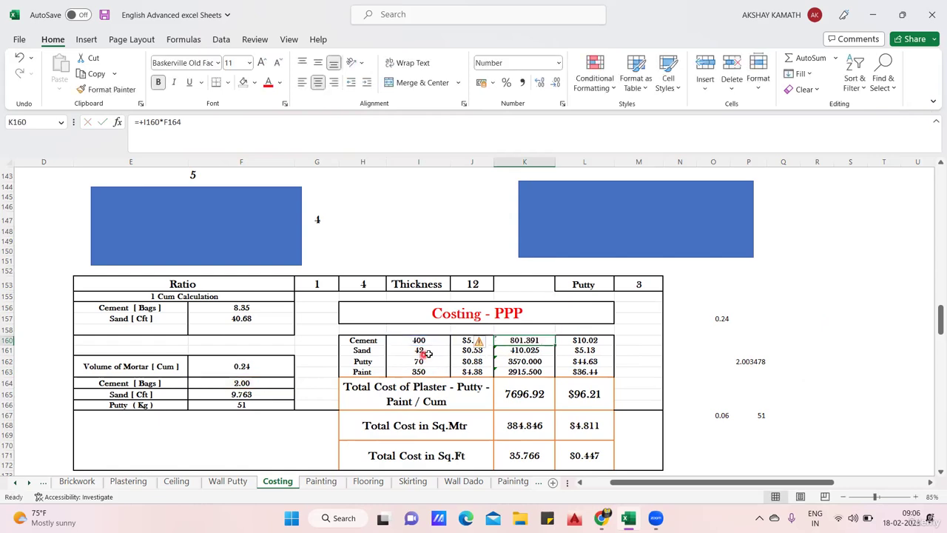
pyautogui.doubleClick(527, 349)
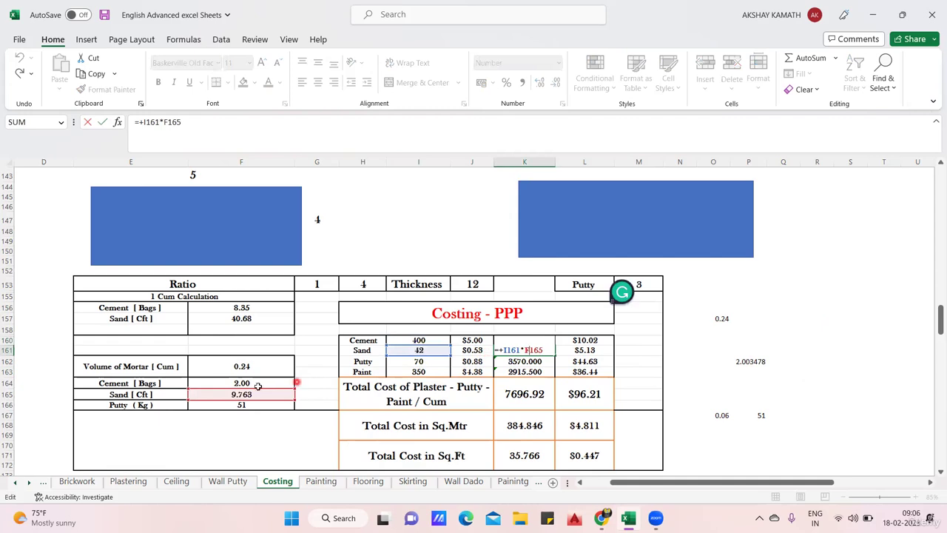
pyautogui.hotkey('ctrl', 'Return')
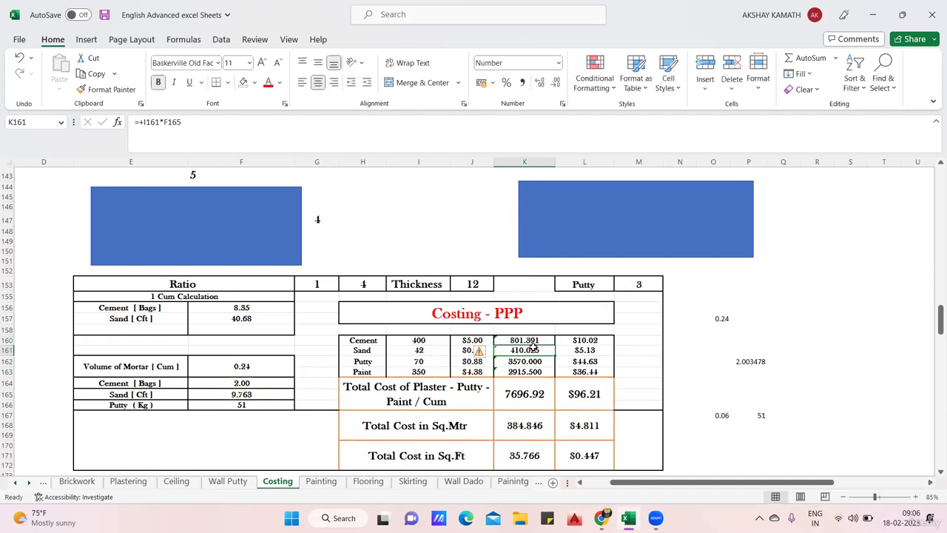
pyautogui.doubleClick(534, 360)
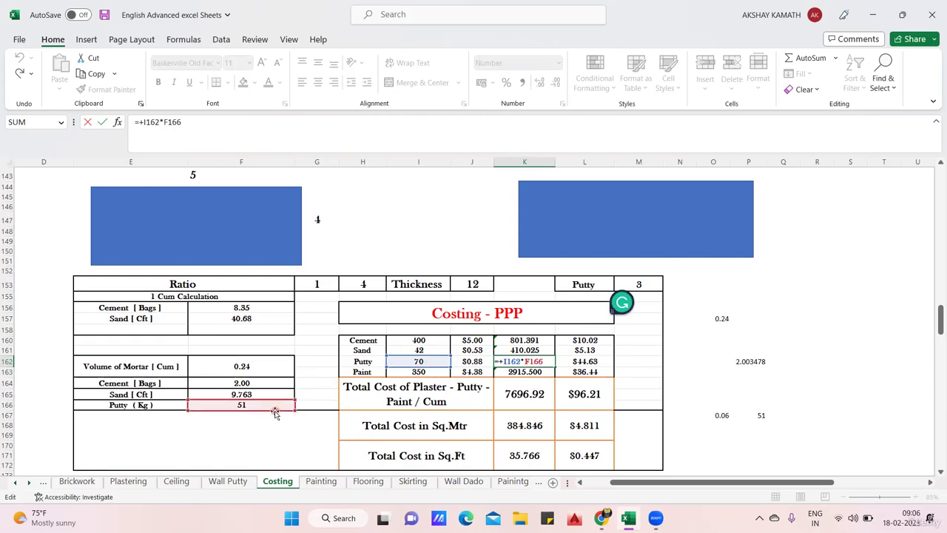
pyautogui.press('Escape')
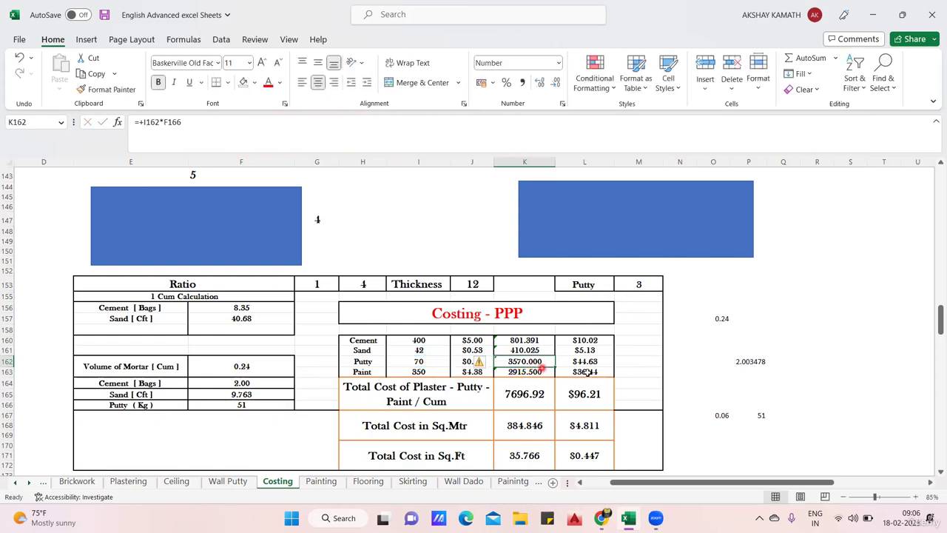
# Examine the Paint cost formula in K163 and compare its 8.33 litre quantity with the total paint notes in column A.
pyautogui.doubleClick(528, 372)
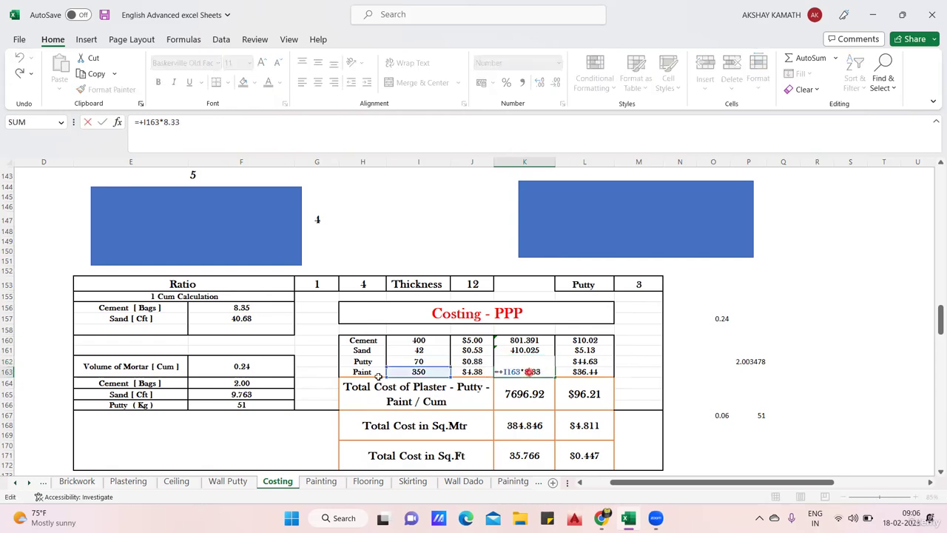
pyautogui.click(420, 369)
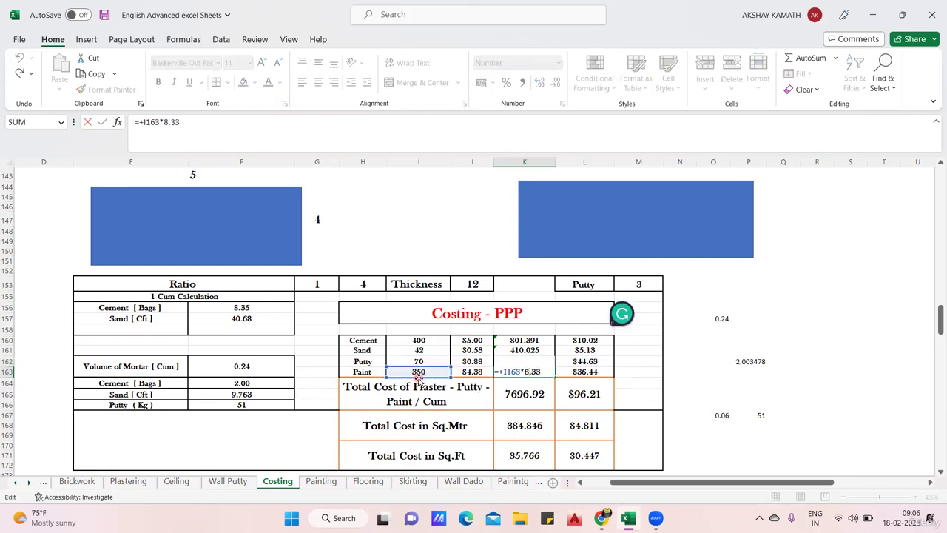
pyautogui.click(533, 375)
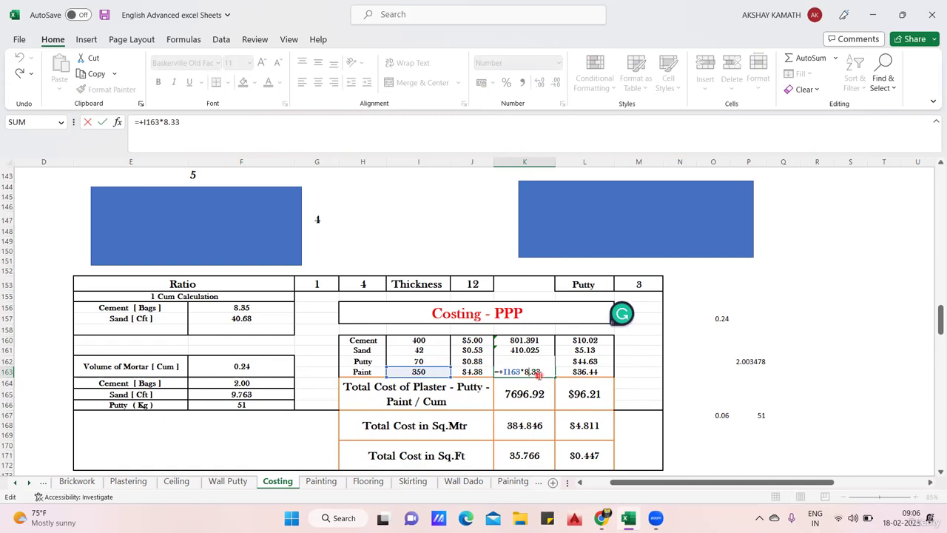
pyautogui.click(595, 383)
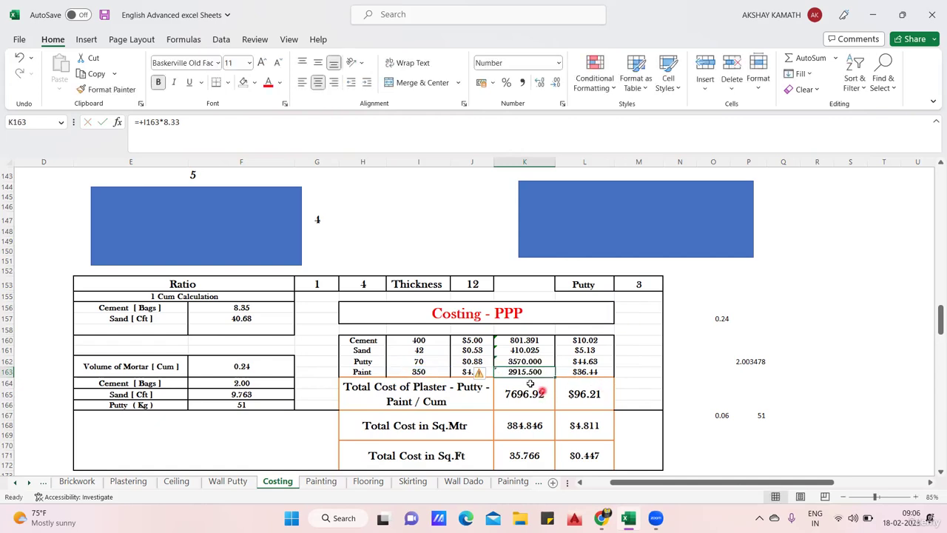
pyautogui.moveTo(630, 481); pyautogui.dragTo(585, 483)
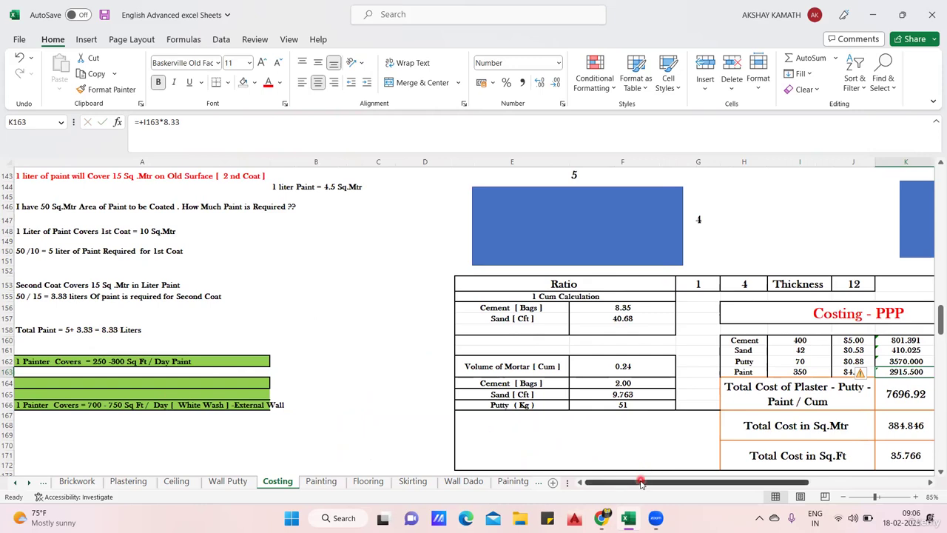
pyautogui.moveTo(640, 481); pyautogui.dragTo(656, 482)
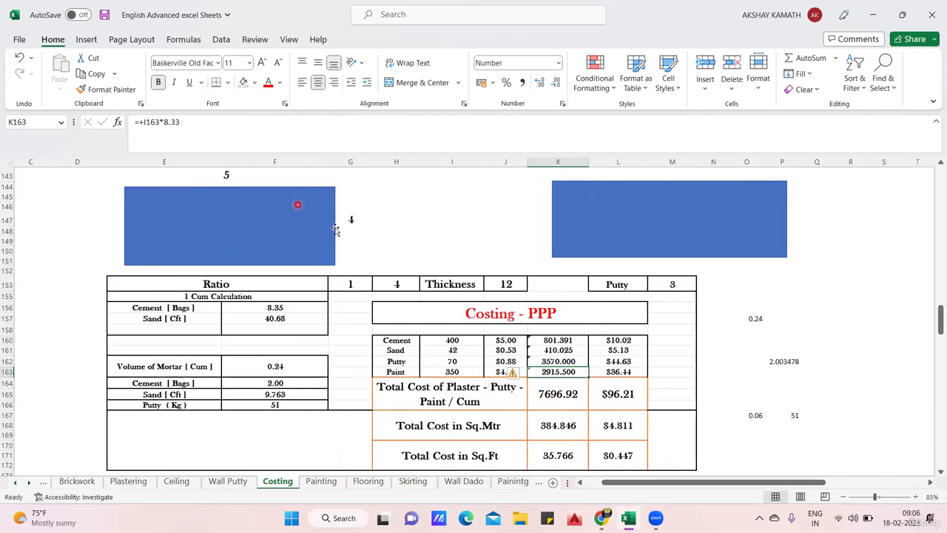
# Check the formula converting the Cement cost to dollars in L160.
pyautogui.click(782, 318)
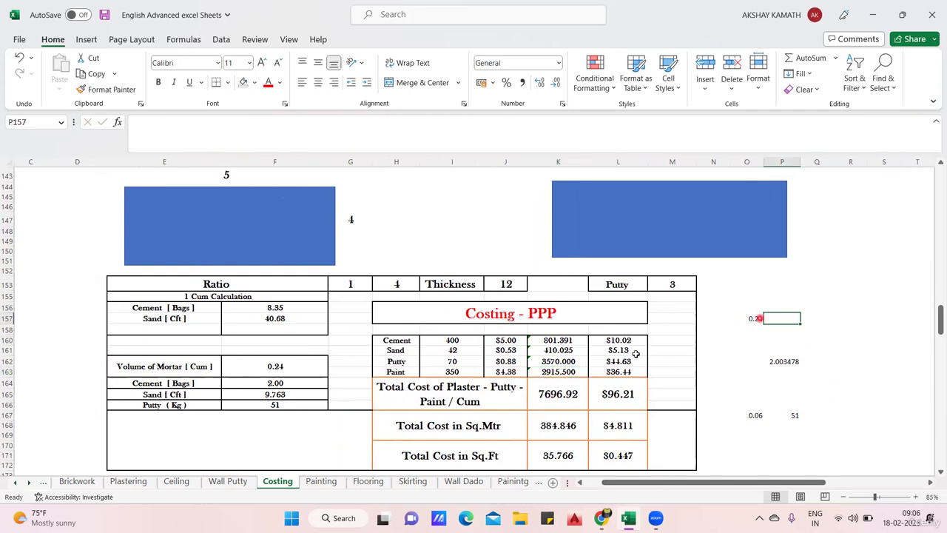
pyautogui.click(634, 338)
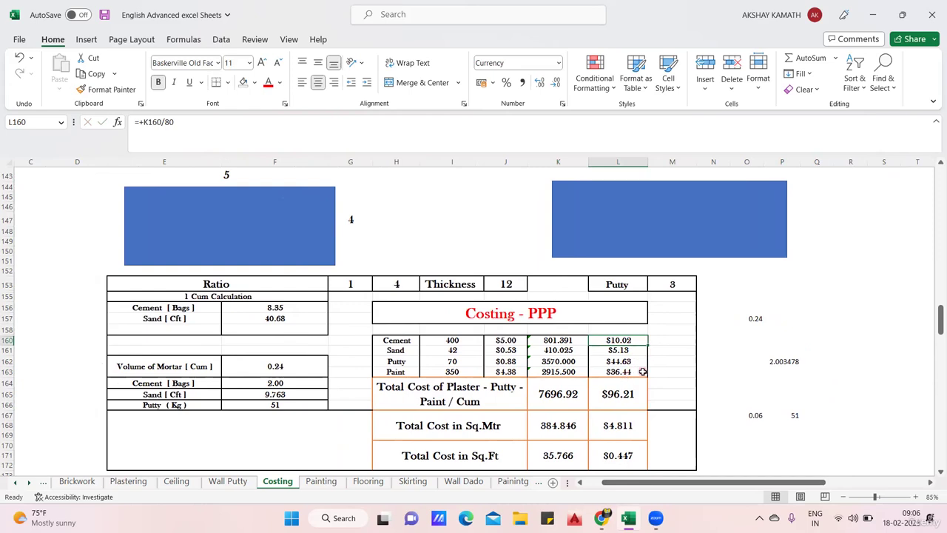
pyautogui.click(773, 383)
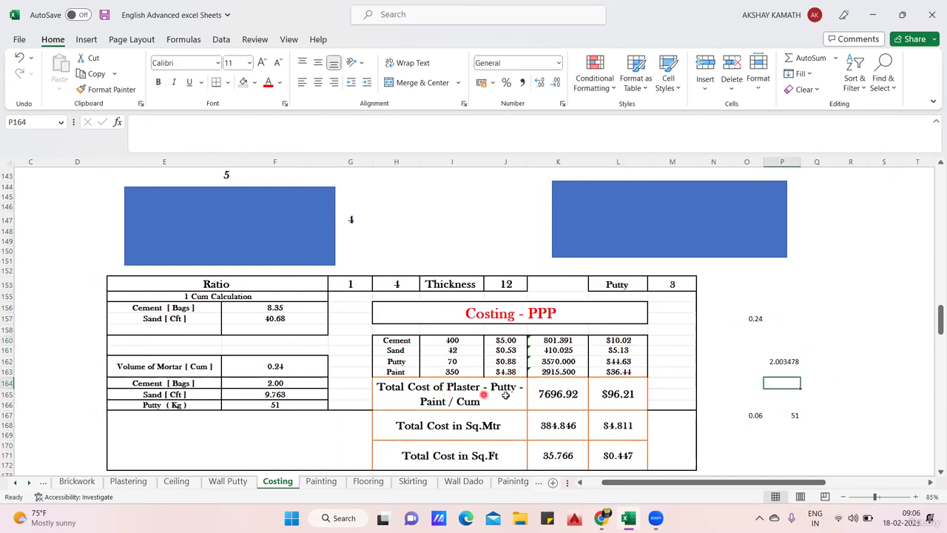
# Examine the Total Cost of Plaster - Putty - Paint / Cum row, including the sum formula in K164 and its dollar value.
pyautogui.click(559, 400)
pyautogui.hotkey('alt', '=')
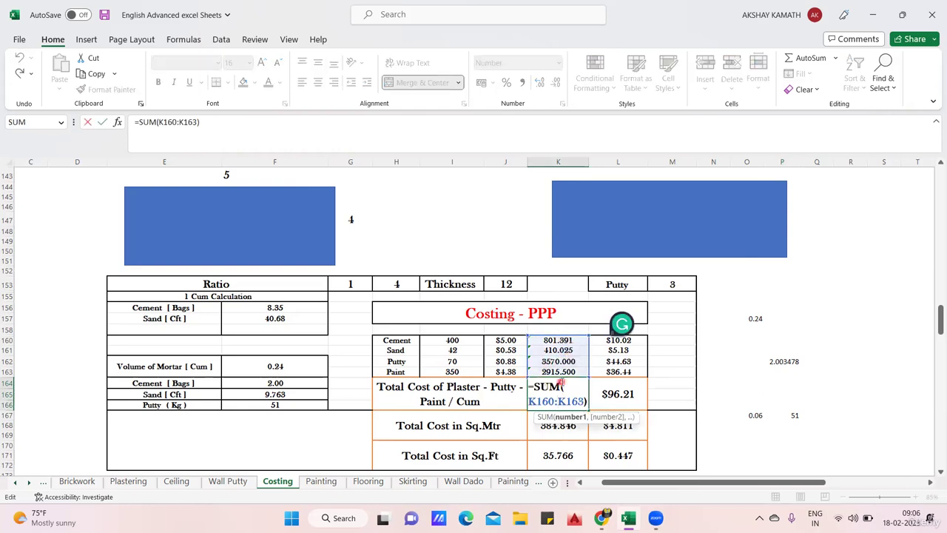
pyautogui.hotkey('ctrl', 'Return')
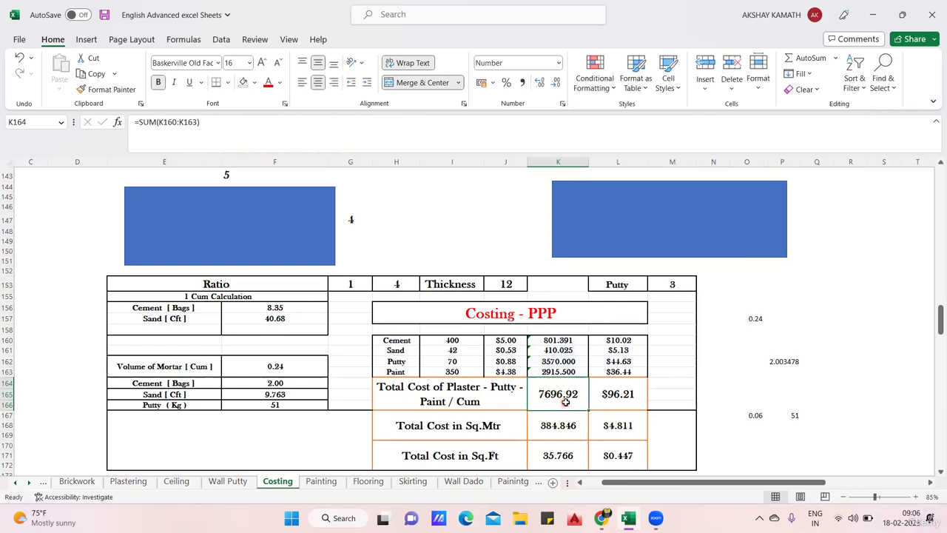
pyautogui.click(612, 401)
pyautogui.click(810, 405)
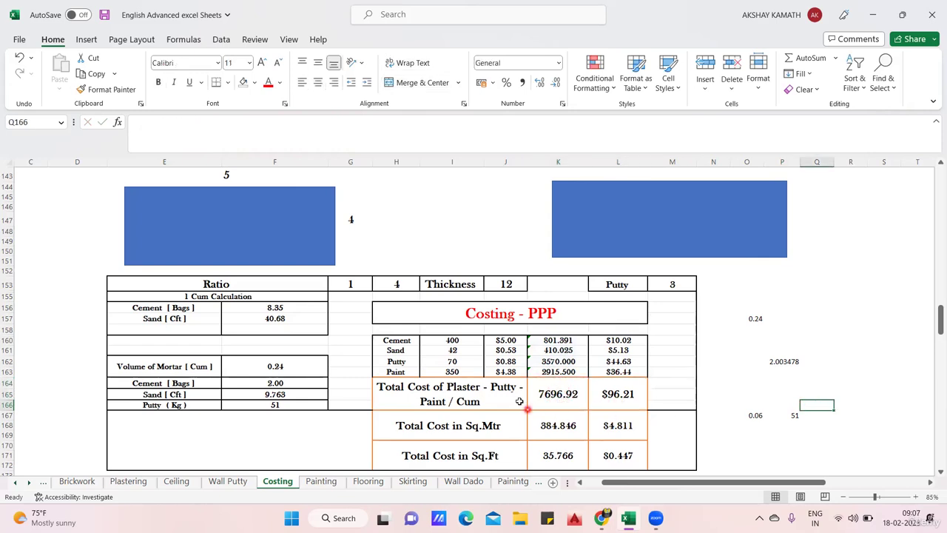
pyautogui.click(491, 397)
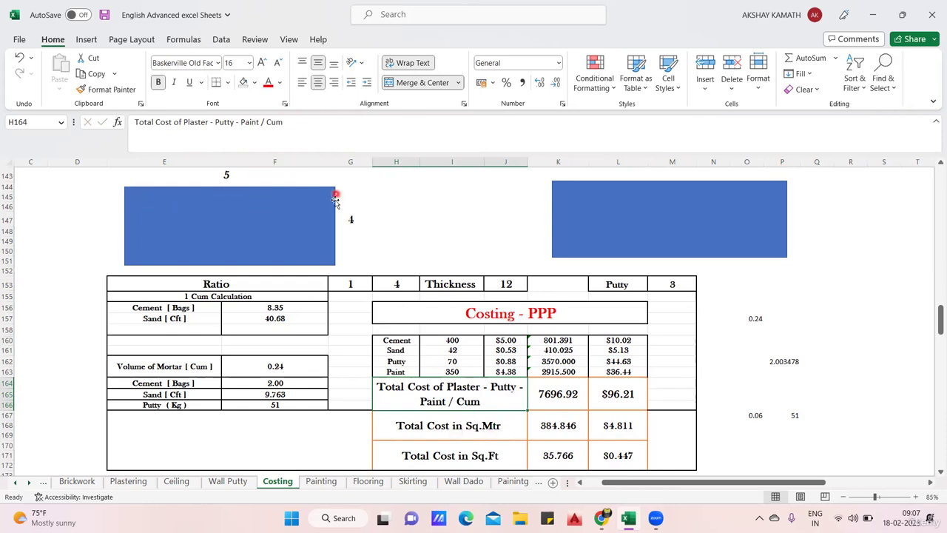
pyautogui.scroll(20, 726, 387)
pyautogui.click(727, 387)
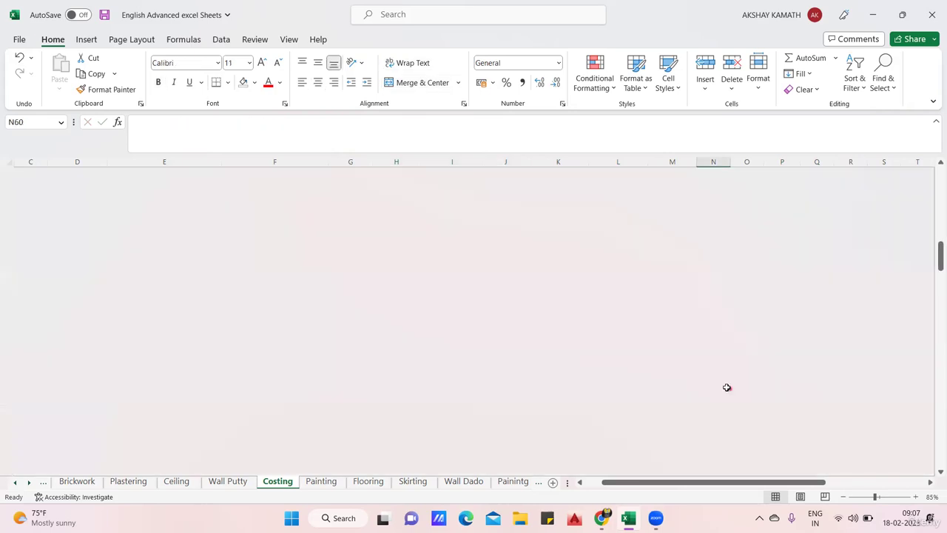
pyautogui.scroll(-20, 702, 388)
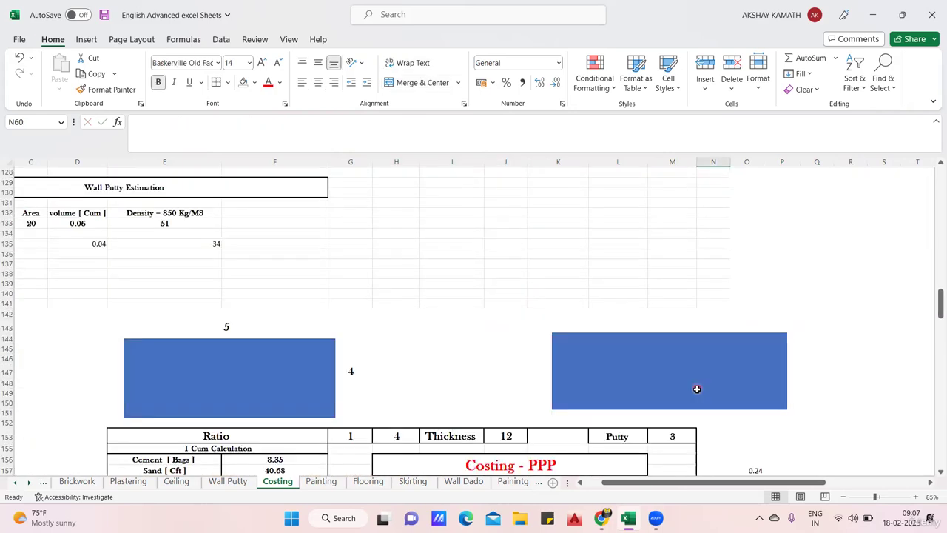
pyautogui.scroll(-8, 697, 388)
pyautogui.scroll(2, 698, 387)
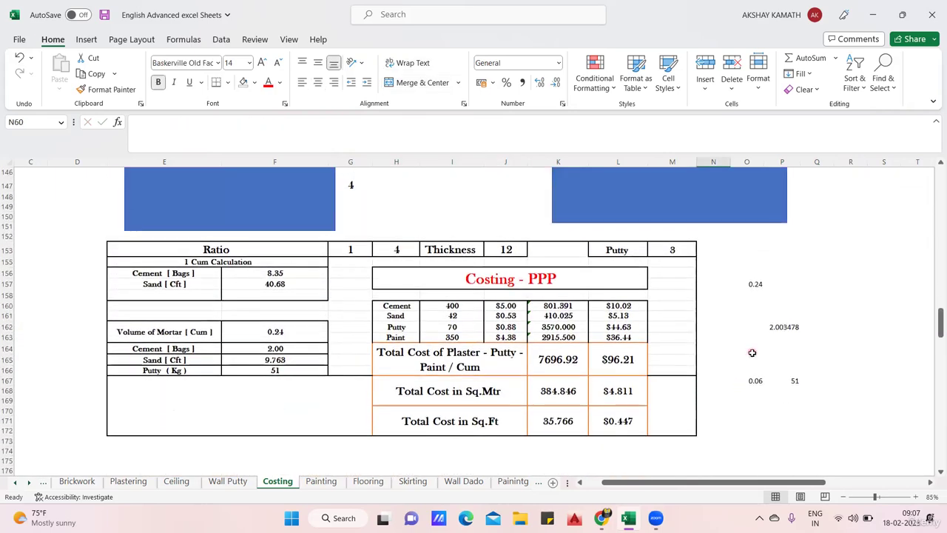
# Enter a check formula in O164 that divides the total cost in K164 by the wall area, F143 times G147.
pyautogui.click(752, 353)
pyautogui.write('+')
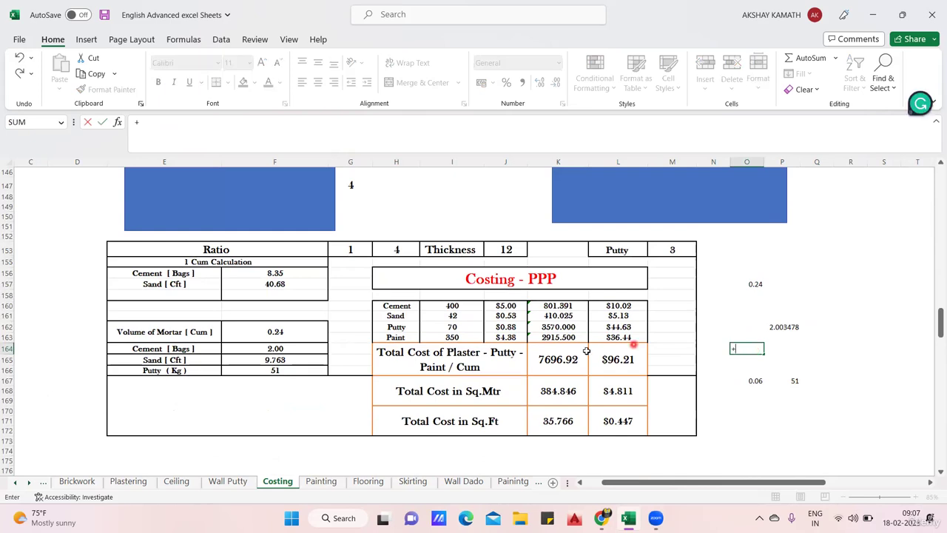
pyautogui.click(566, 359)
pyautogui.write('/')
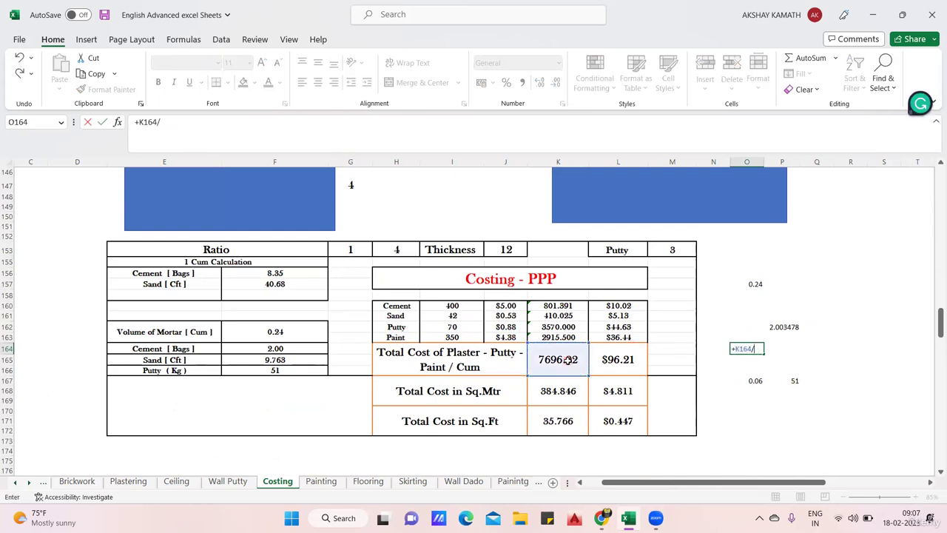
pyautogui.write('(')
pyautogui.scroll(2, 566, 359)
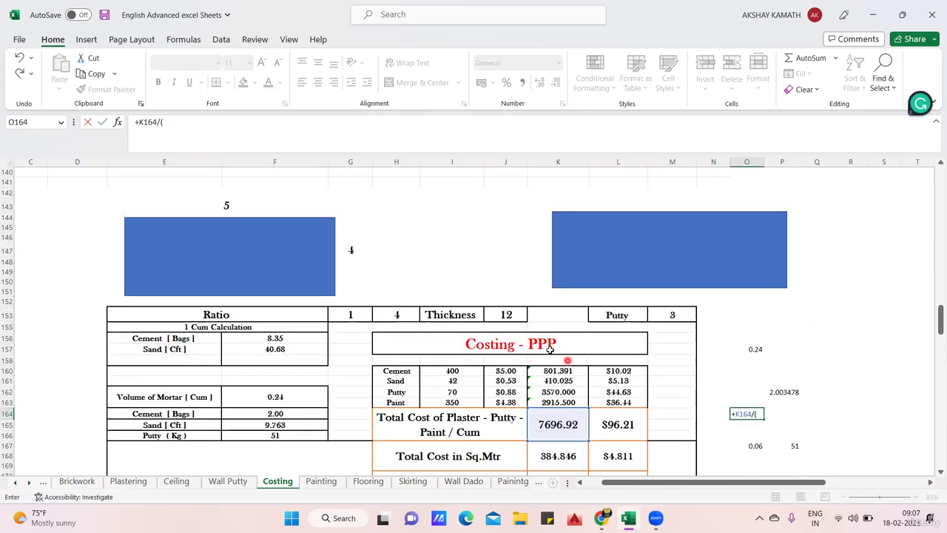
pyautogui.click(230, 206)
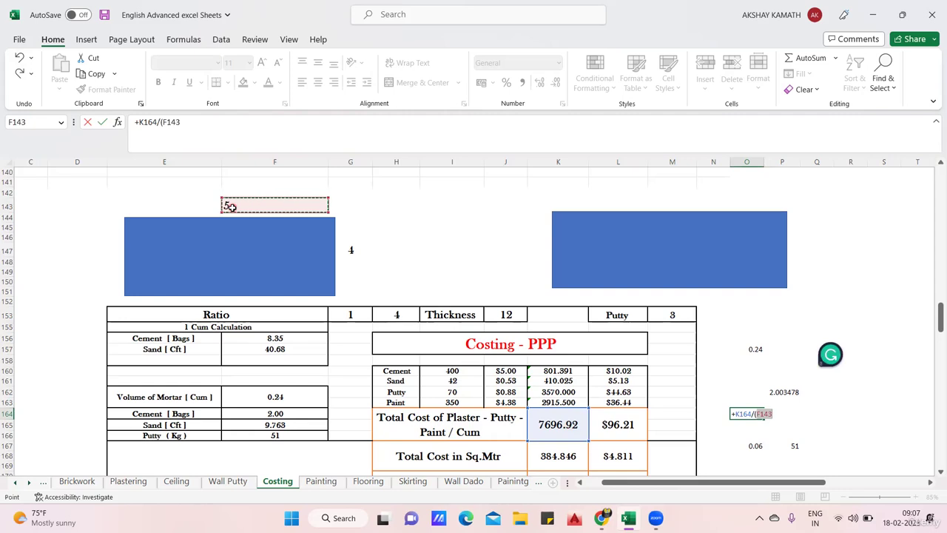
pyautogui.write('*')
pyautogui.click(362, 251)
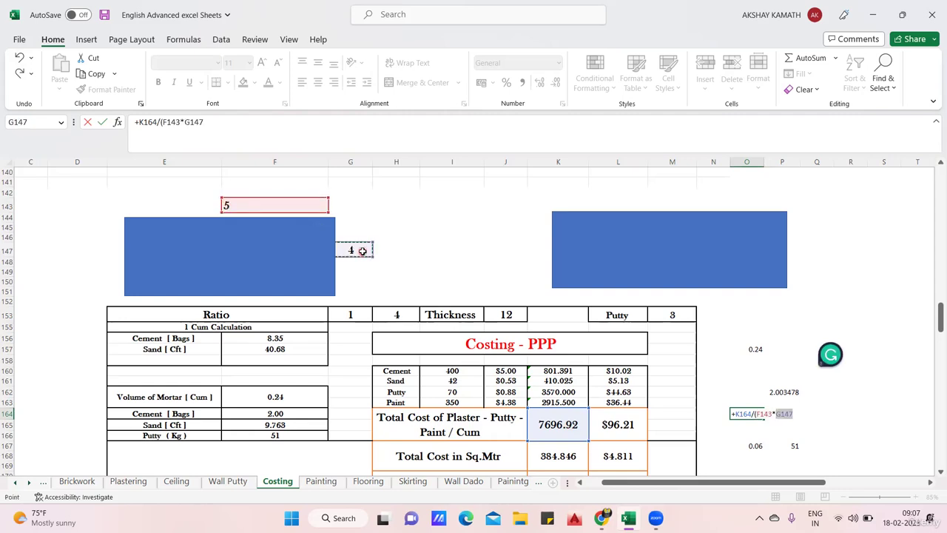
pyautogui.write(')')
pyautogui.press('Return')
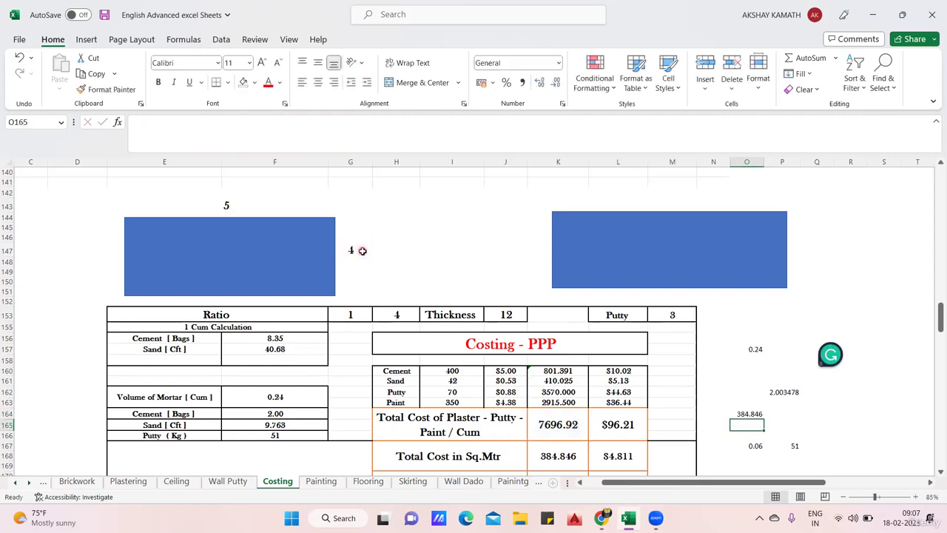
# Compare the check formula in O164 with the Total Cost in Sq.Mtr formulas in K167 and L167 and the sum in K164.
pyautogui.scroll(-2, 458, 271)
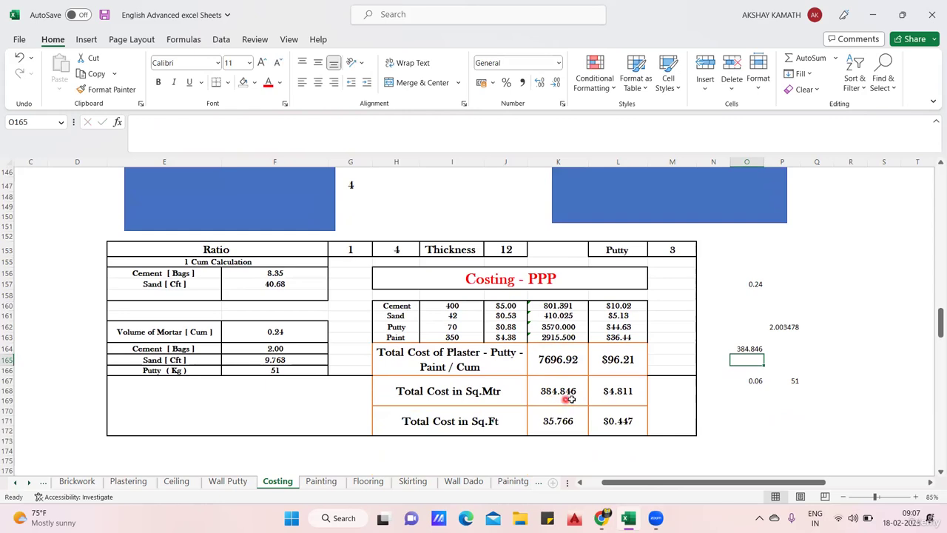
pyautogui.click(751, 348)
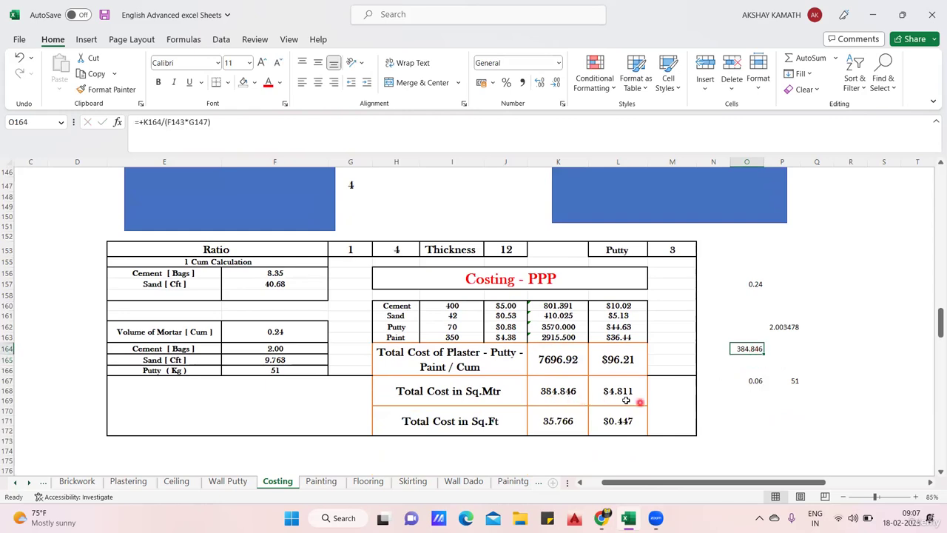
pyautogui.click(630, 400)
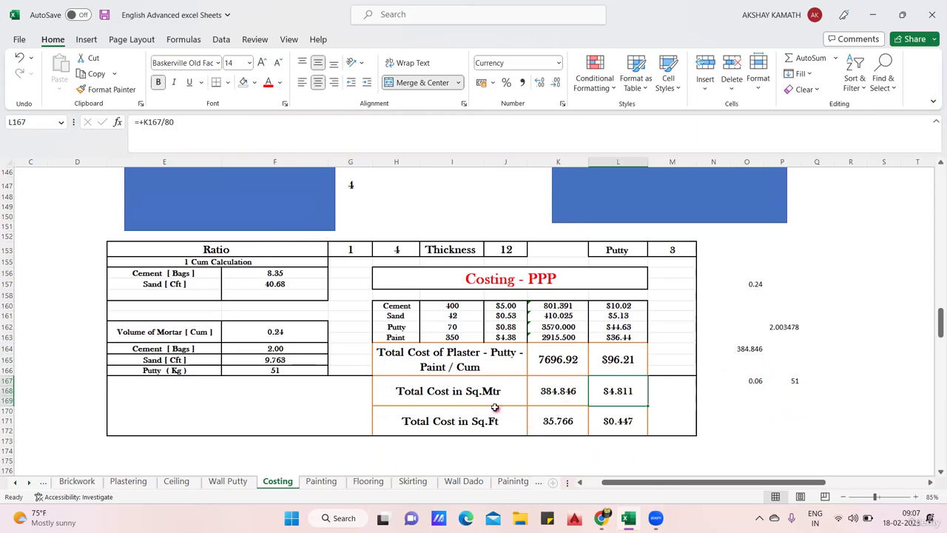
pyautogui.click(545, 396)
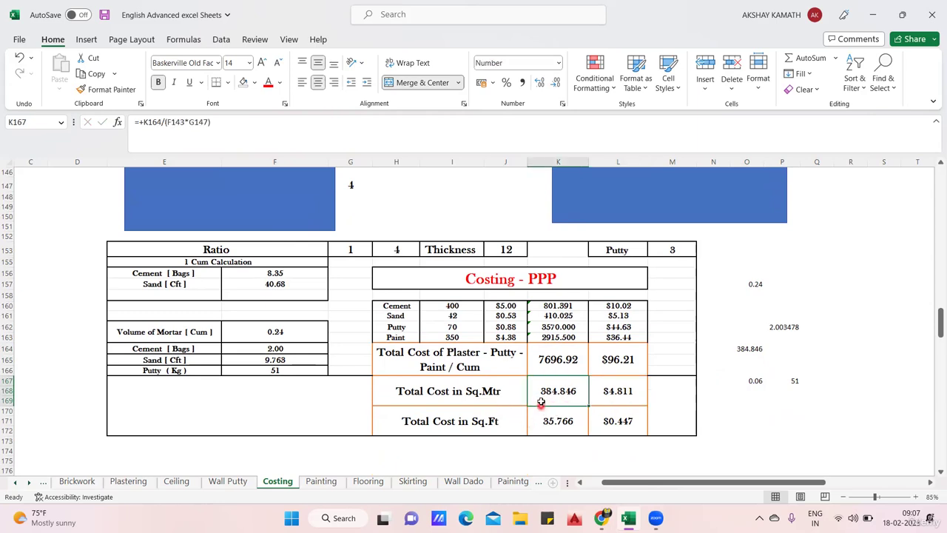
pyautogui.click(559, 362)
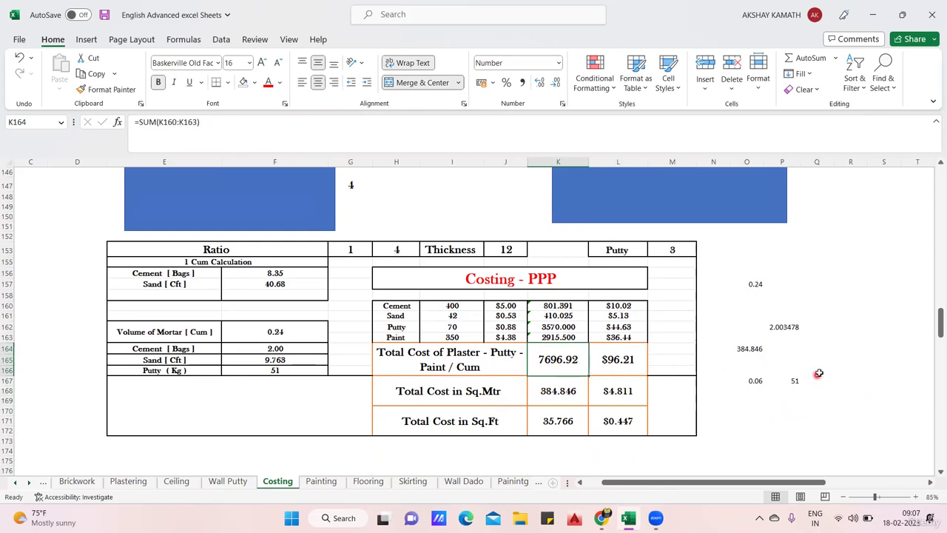
pyautogui.click(794, 401)
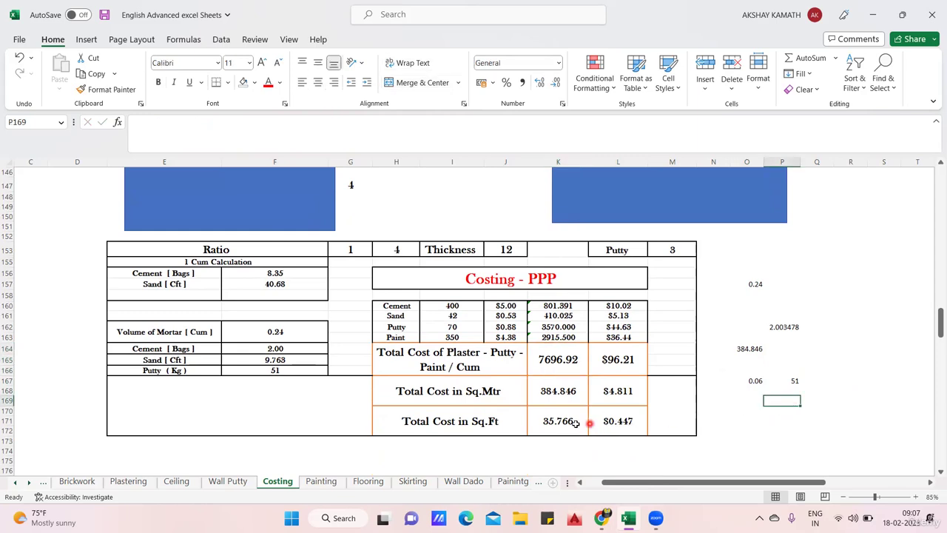
# Examine the Total Cost in Sq.Ft formula in K170 and review it against the total and square metre cost rows.
pyautogui.doubleClick(574, 421)
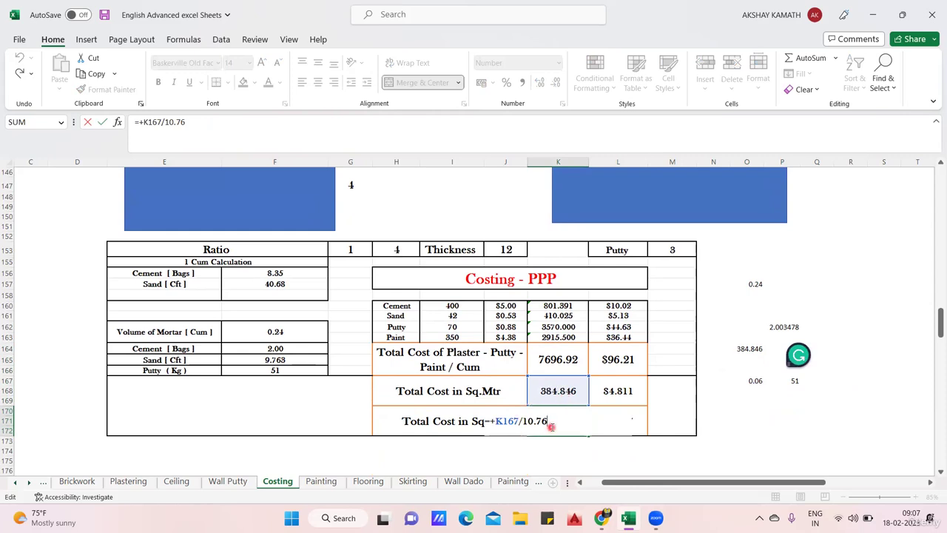
pyautogui.press('Escape')
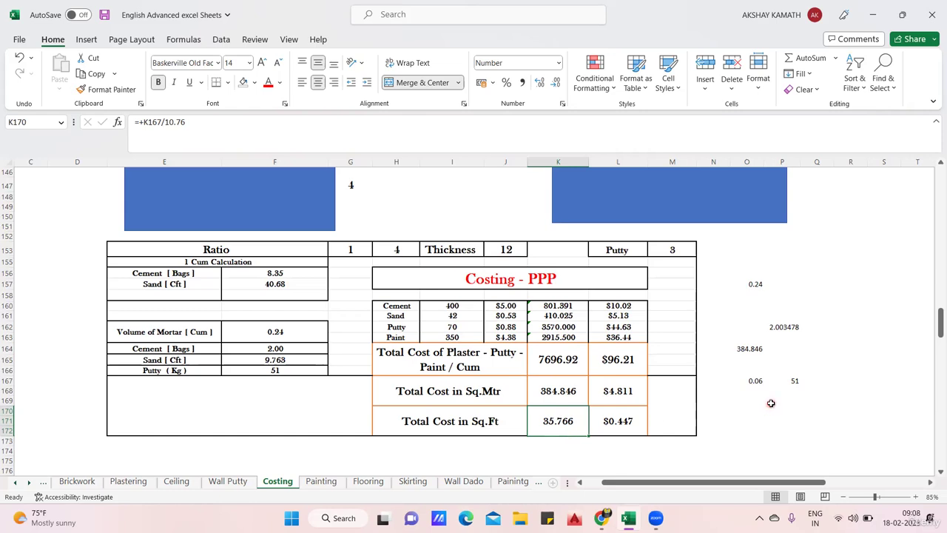
pyautogui.scroll(1, 770, 405)
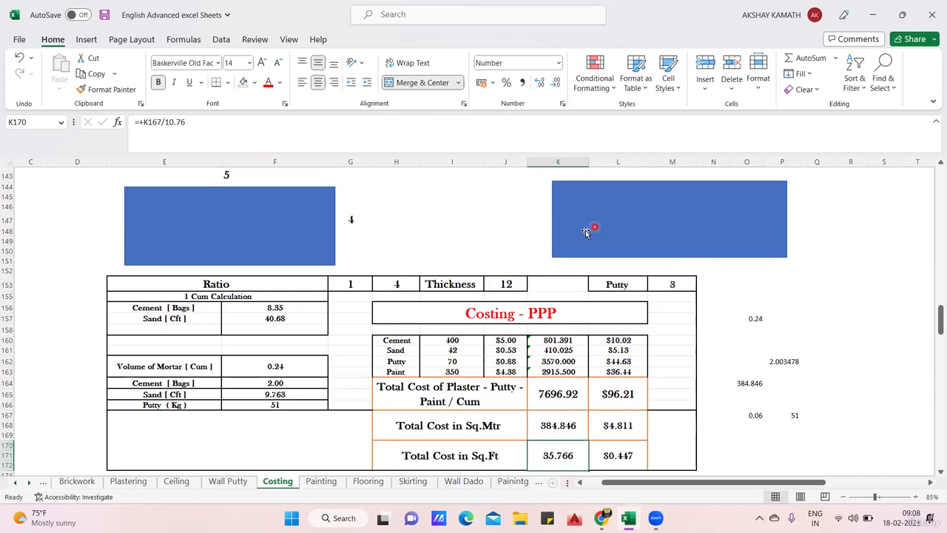
pyautogui.scroll(-1, 574, 382)
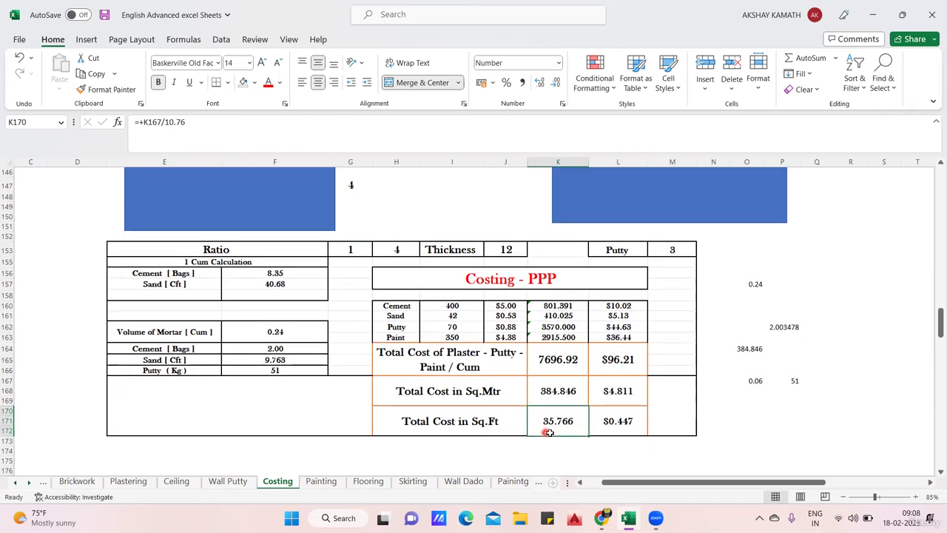
pyautogui.scroll(1, 581, 440)
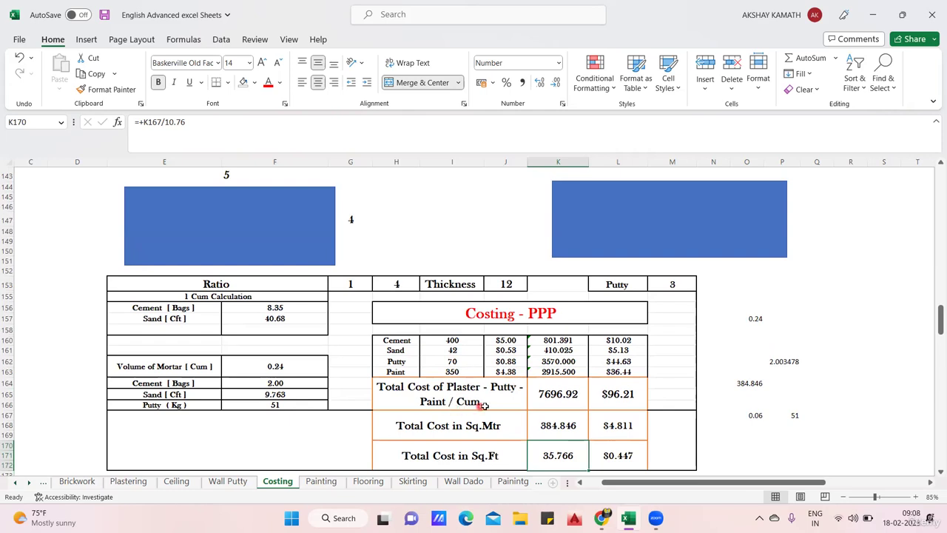
pyautogui.scroll(-1, 509, 409)
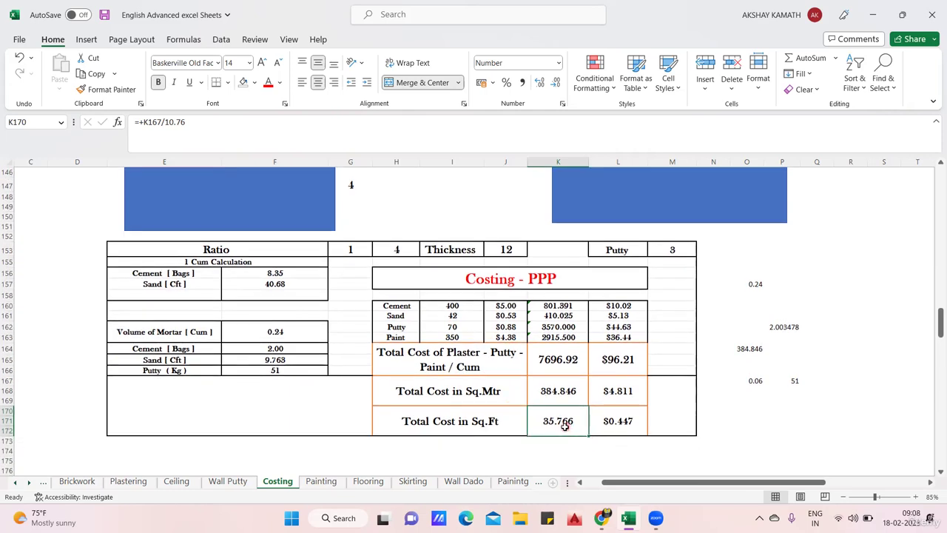
pyautogui.click(566, 367)
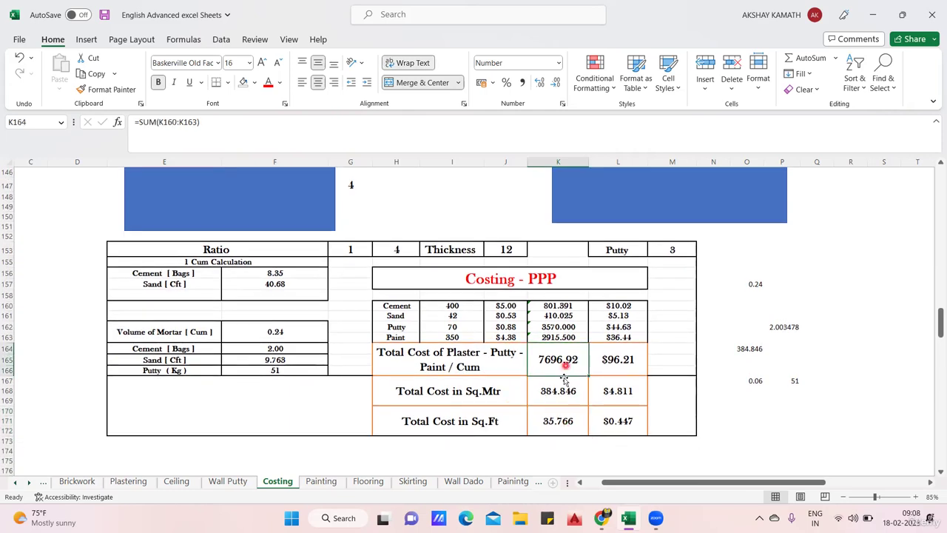
pyautogui.click(500, 391)
pyautogui.click(831, 418)
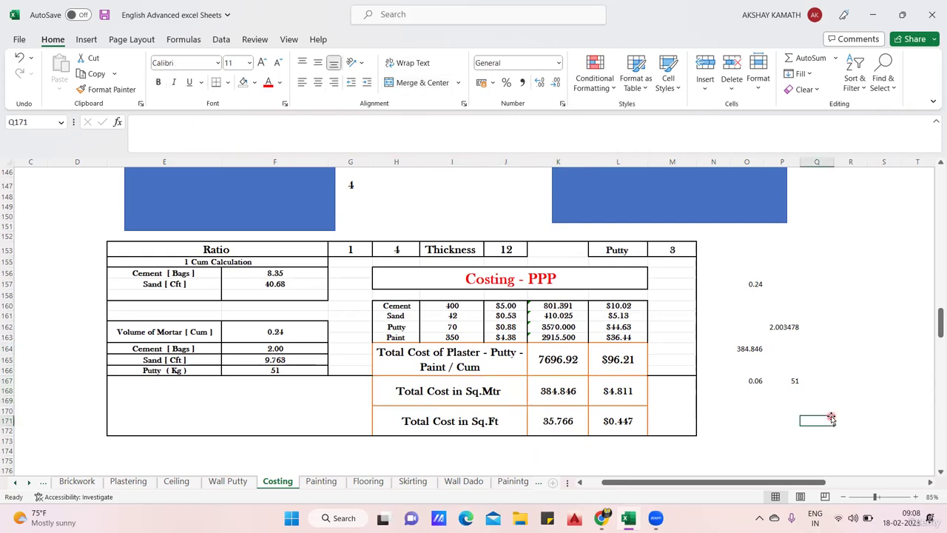
pyautogui.scroll(1, 826, 416)
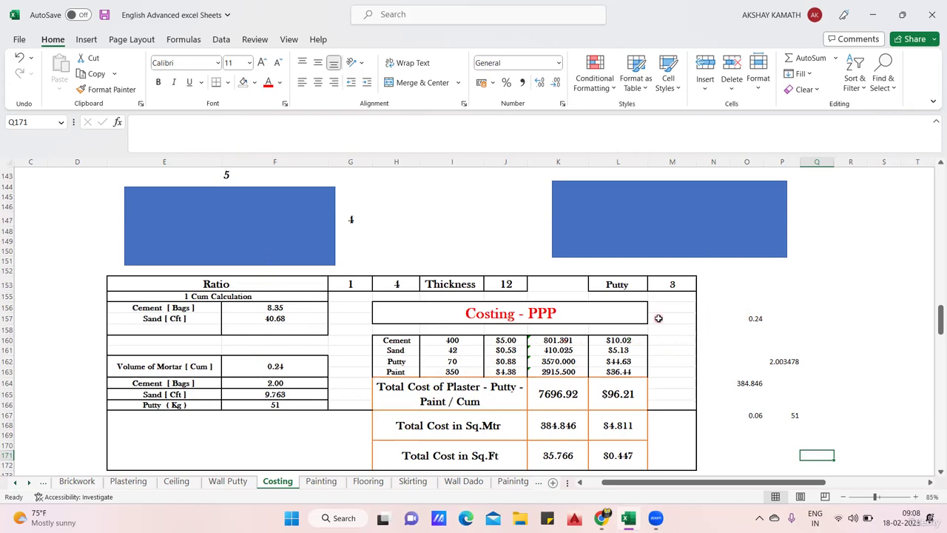
pyautogui.click(15, 482)
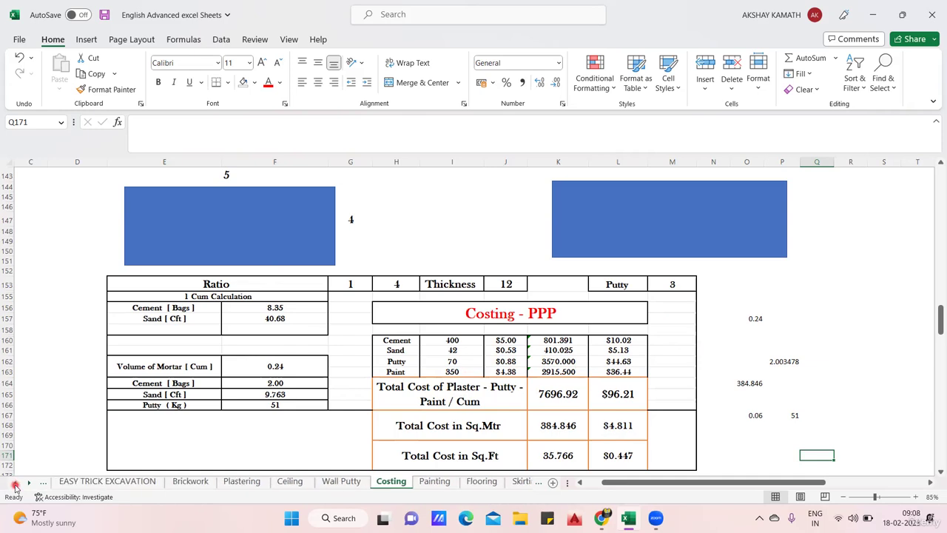
pyautogui.click(15, 482)
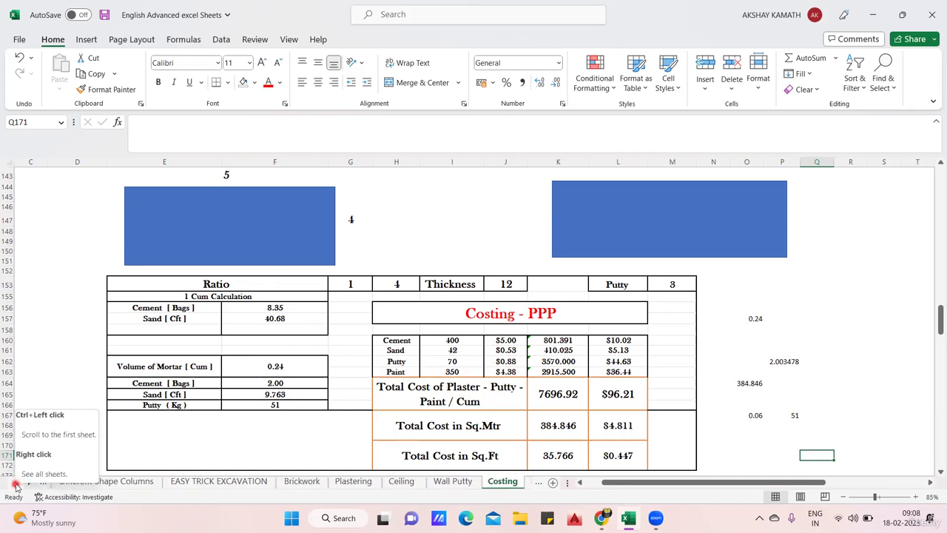
pyautogui.click(15, 483)
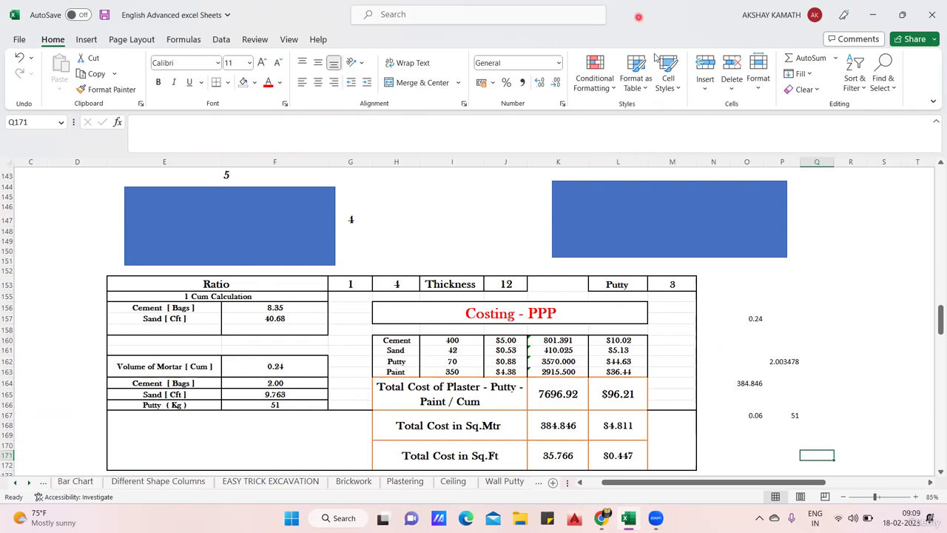
pyautogui.click(634, 26)
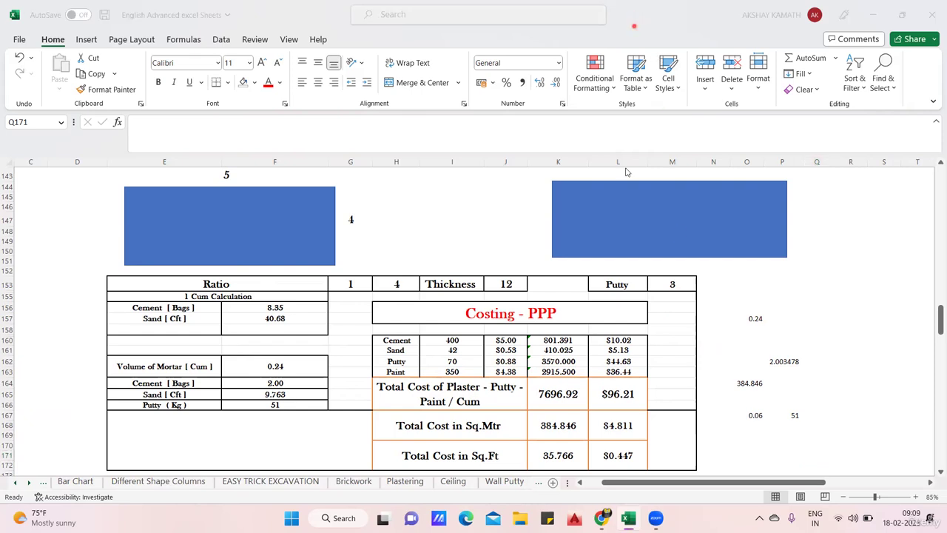
pyautogui.click(719, 484)
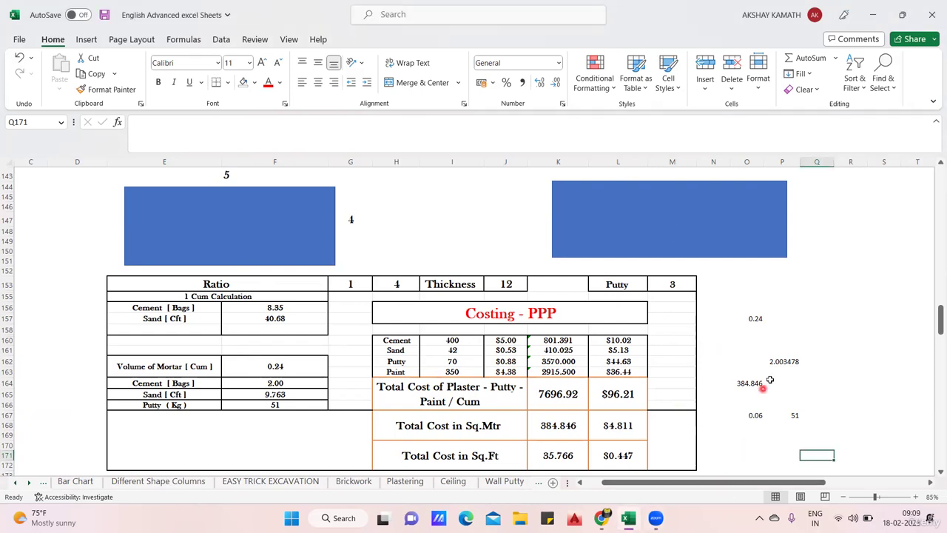
pyautogui.click(809, 330)
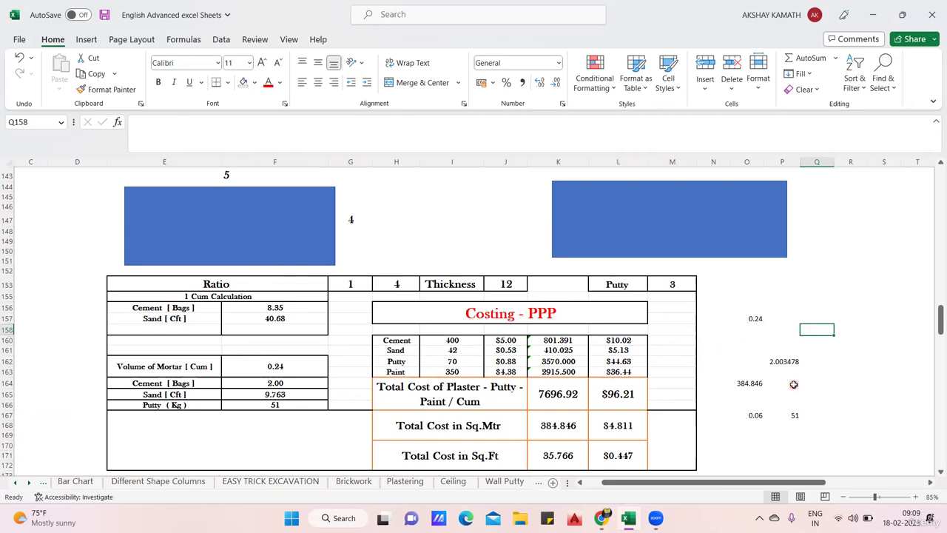